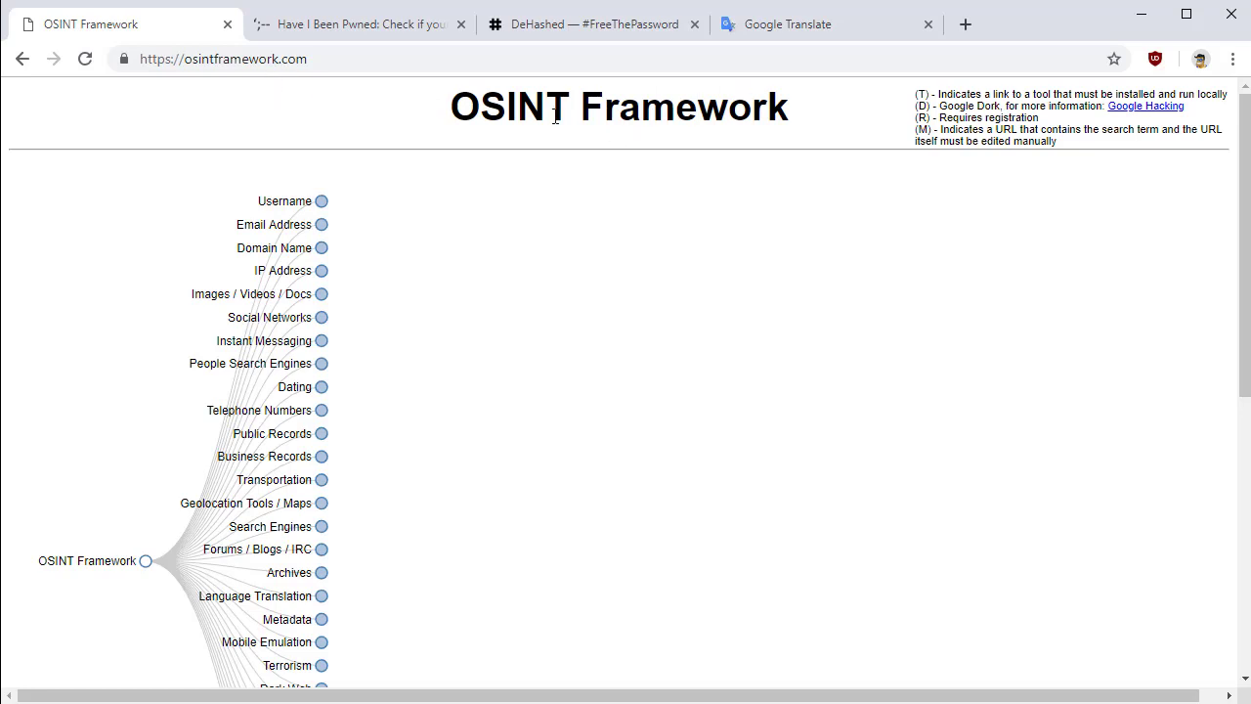
List the Breach Data sites under Email Address in OSINT Framework, then close OSINT Framework
click(278, 226)
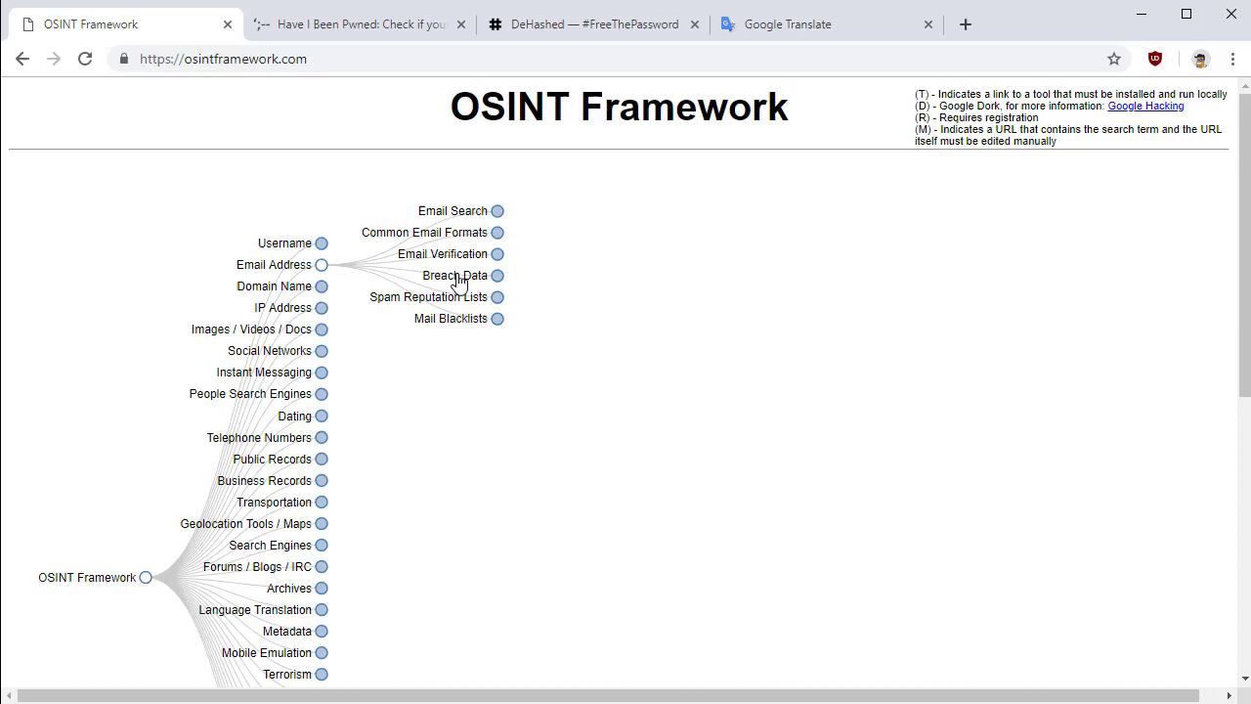
click(430, 276)
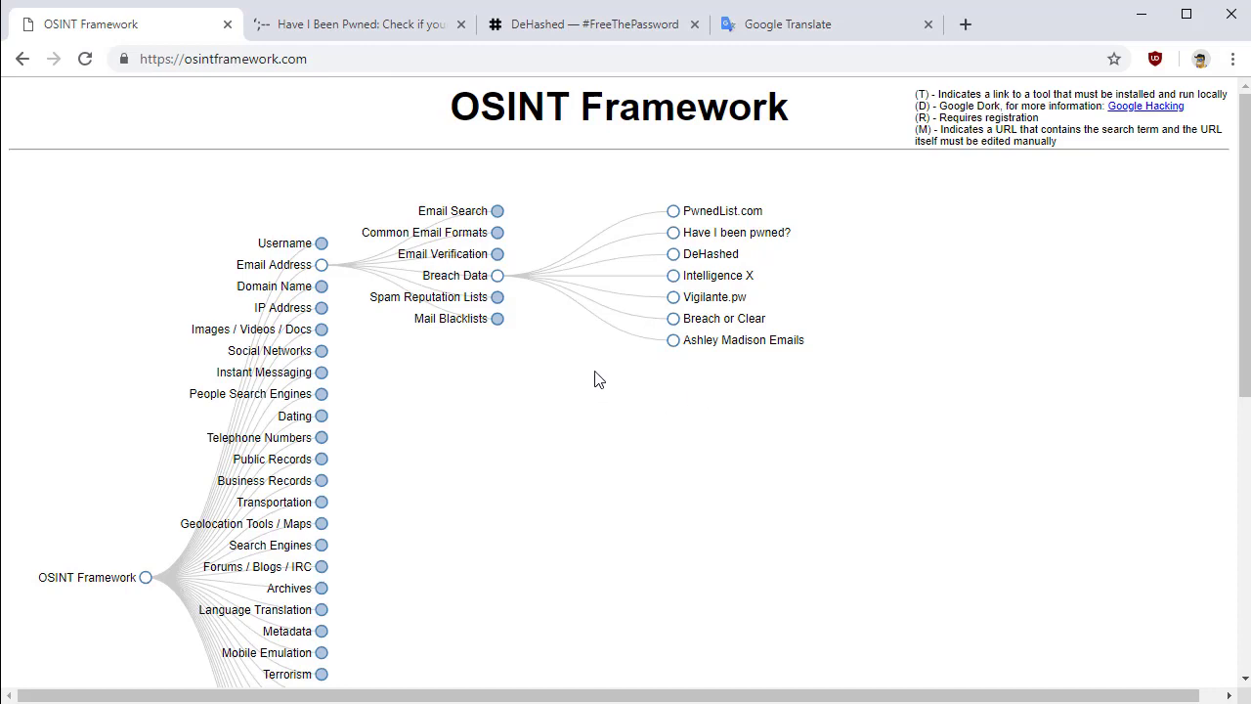
click(227, 23)
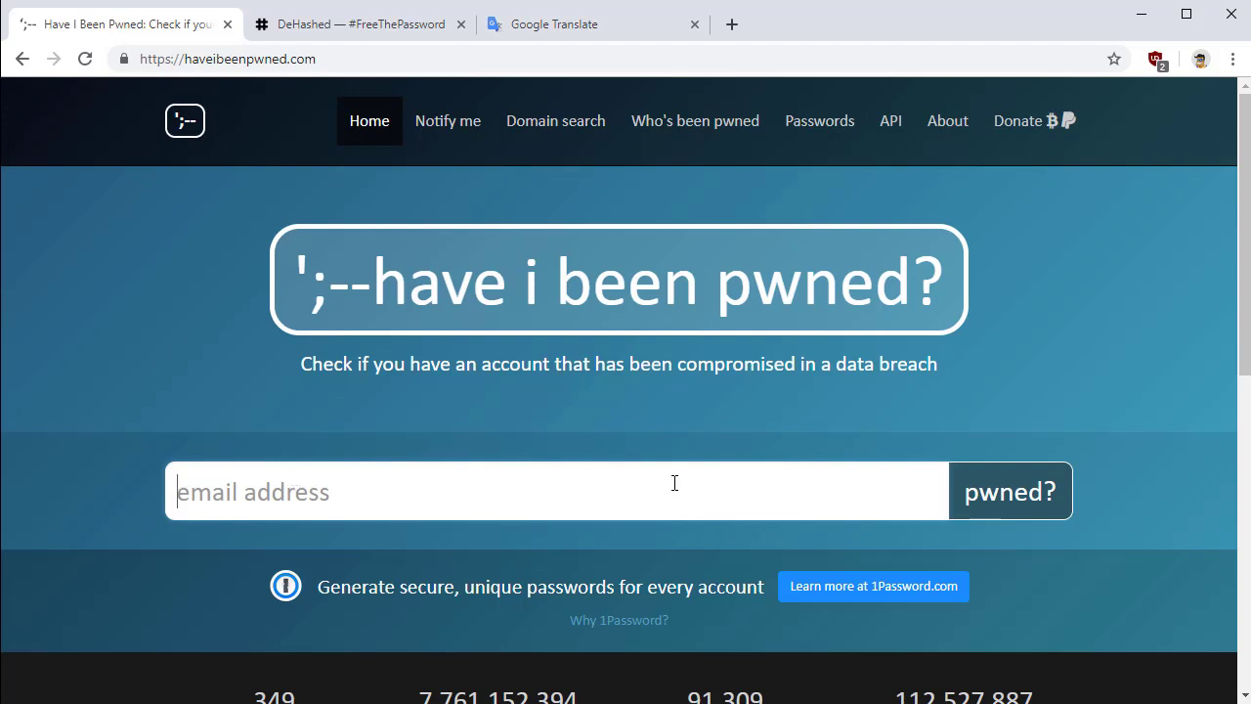
Check the sample email on Have I Been Pwned and review its 51 breached sites, like Adobe
text(john@example.com)
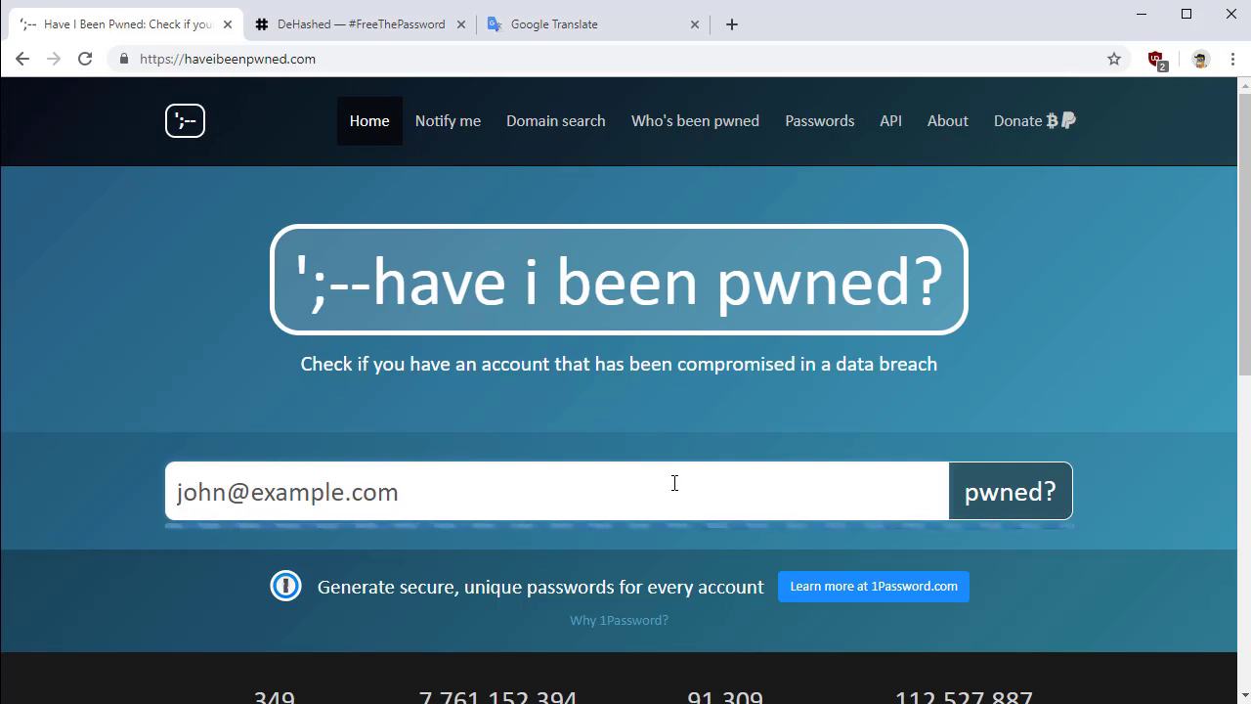
key(Return)
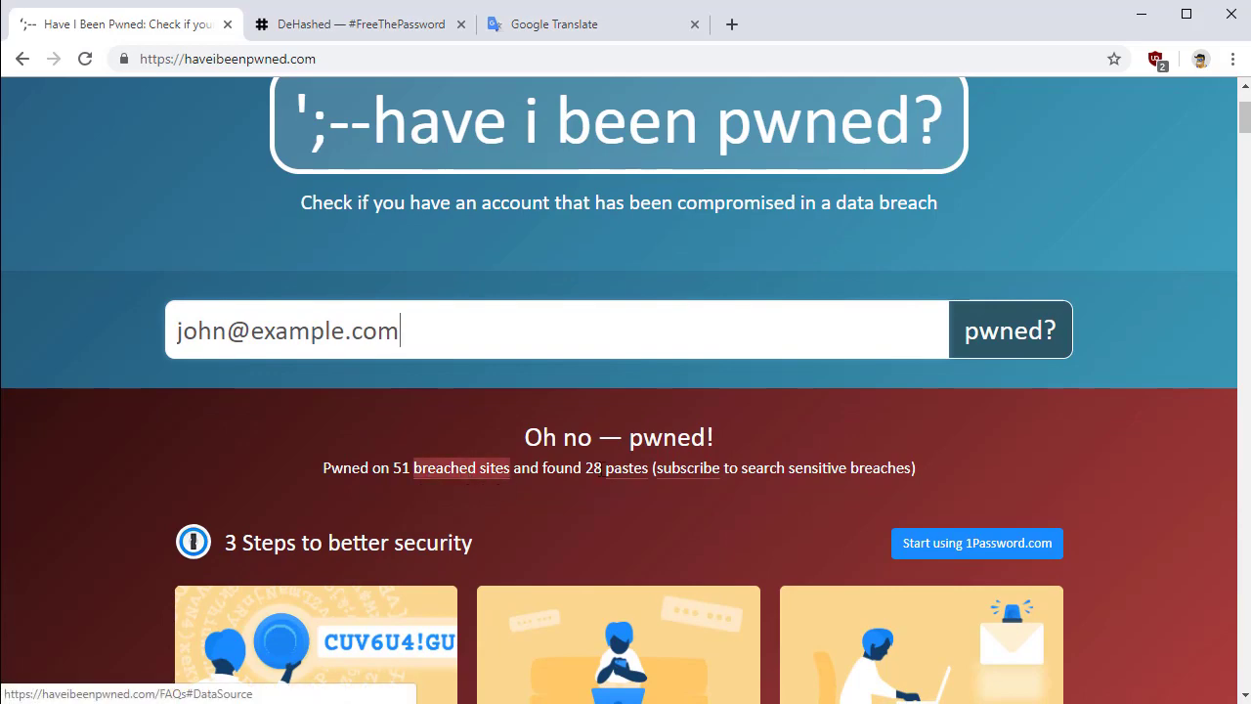
click(606, 470)
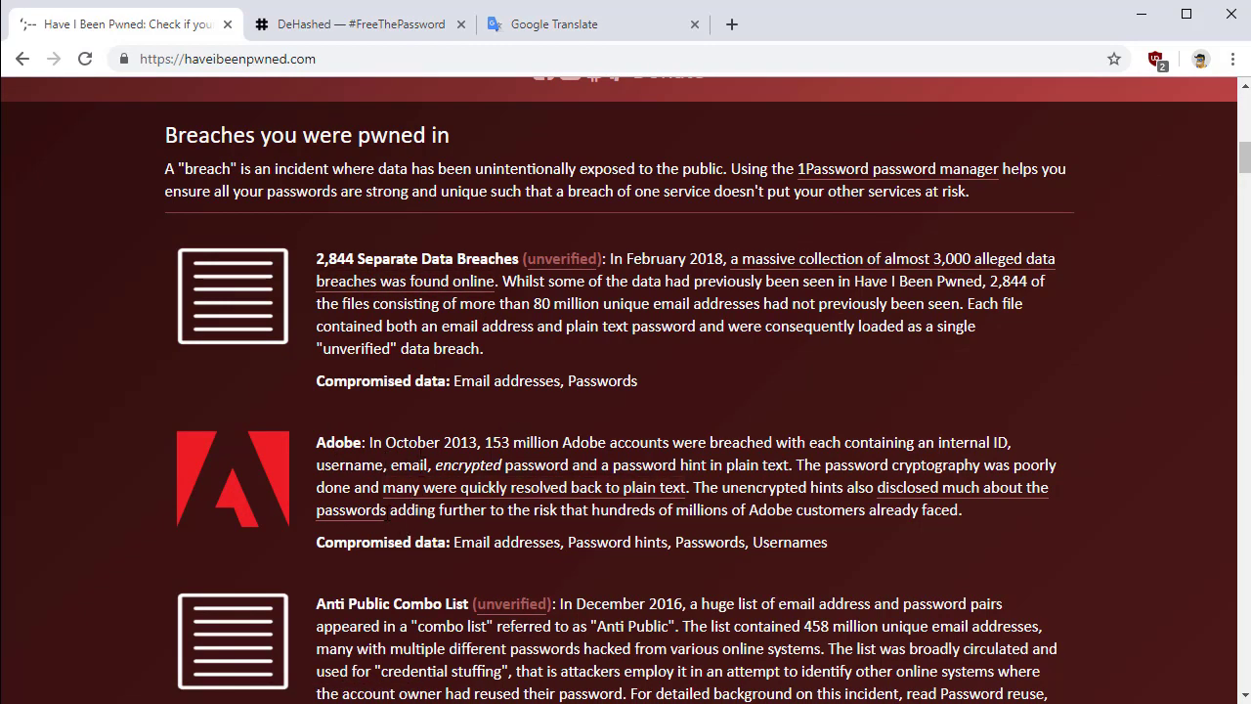
scroll(625, 391, down, 2)
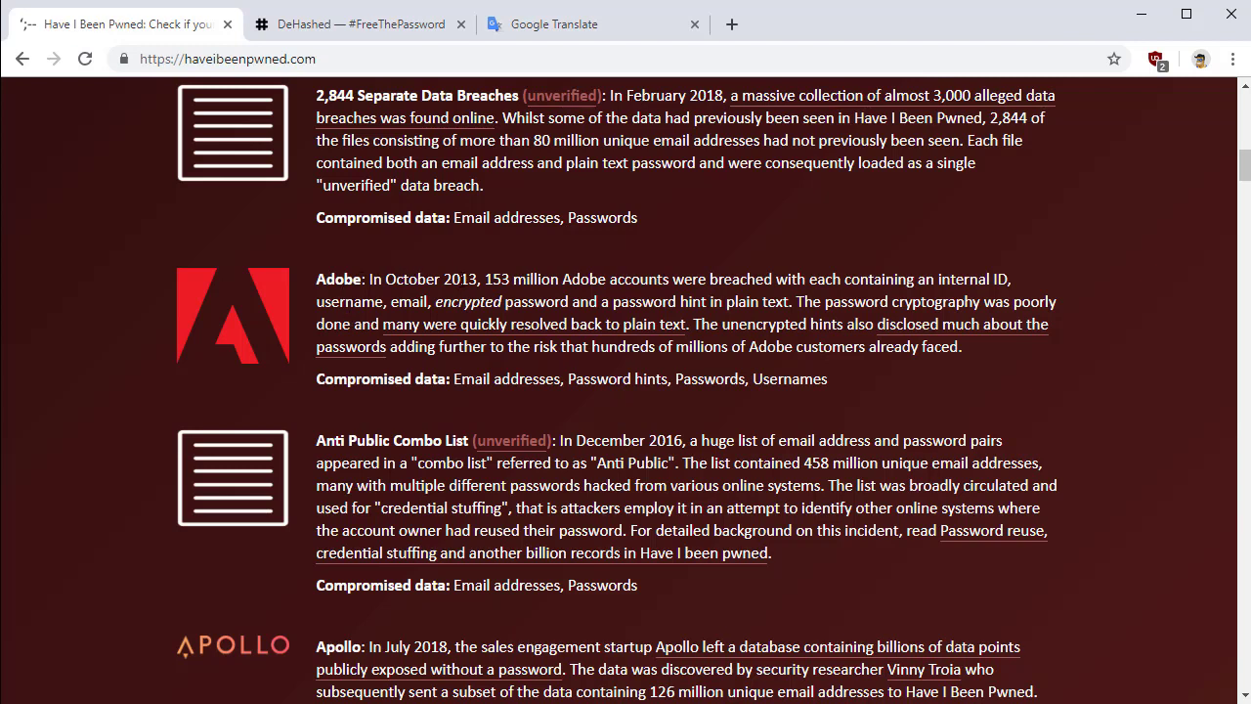
double_click(461, 279)
click(467, 378)
key(Home)
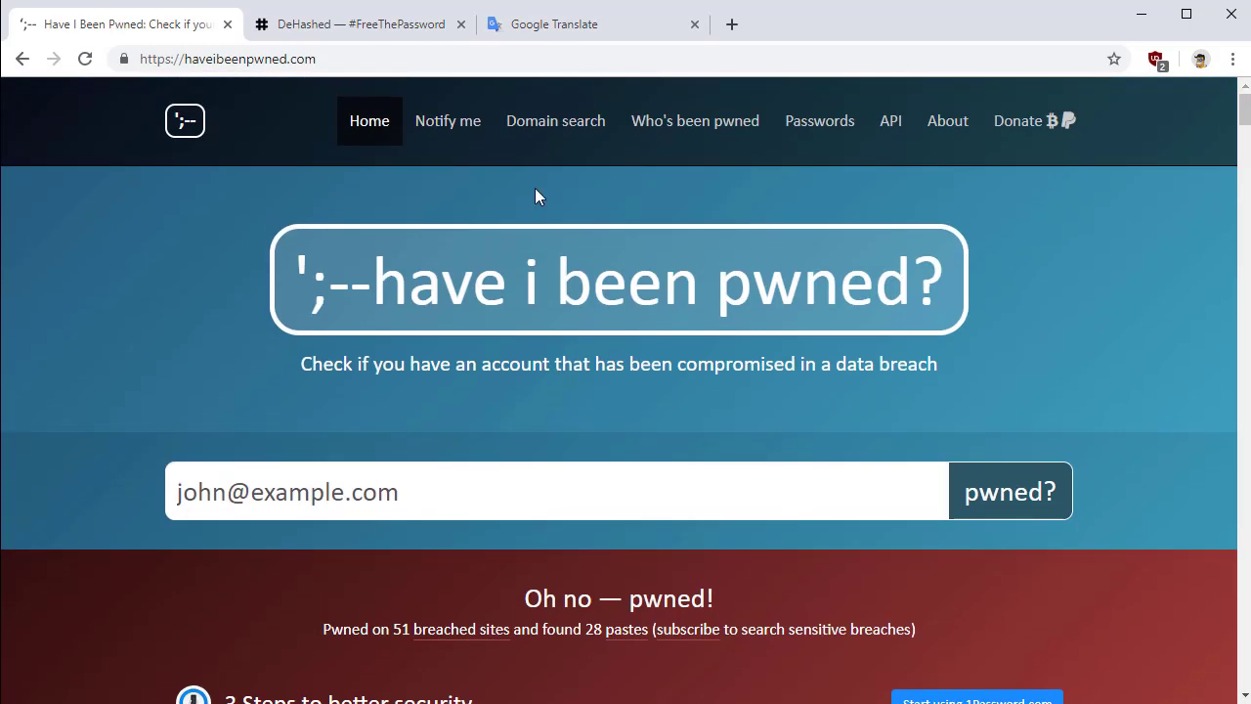
Request breach notifications for the email, then close Have I Been Pwned
click(435, 122)
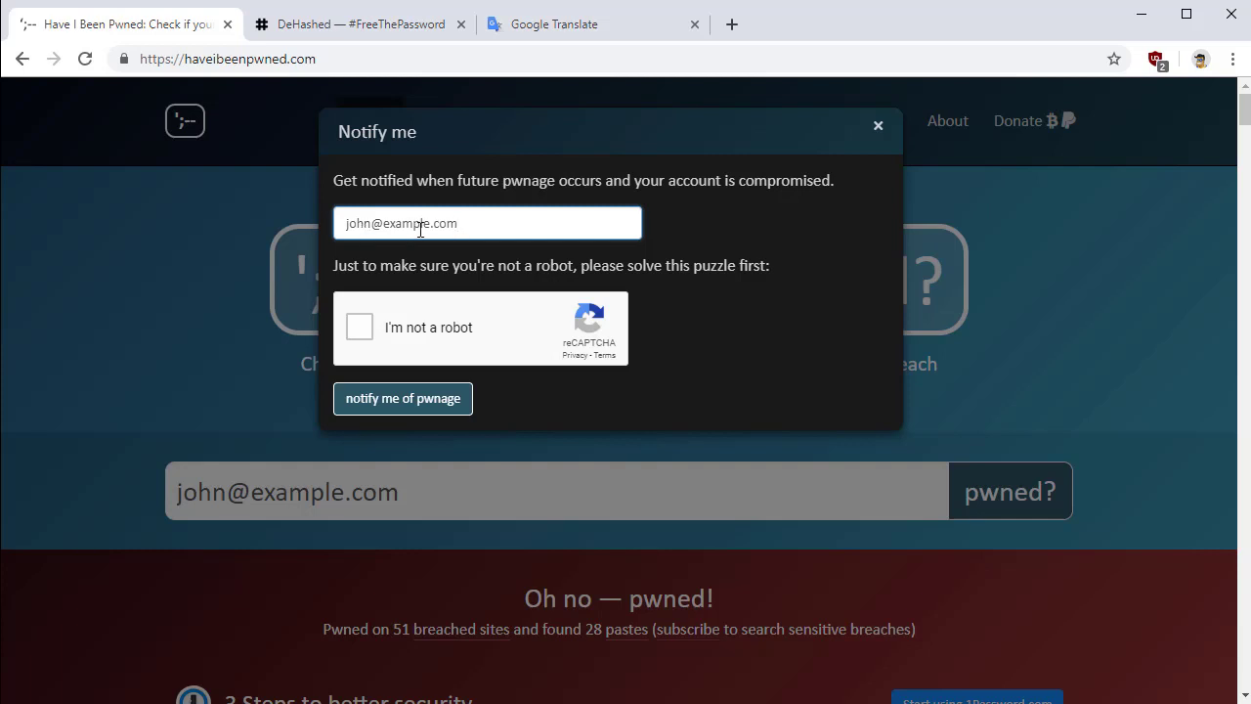
click(380, 392)
click(227, 24)
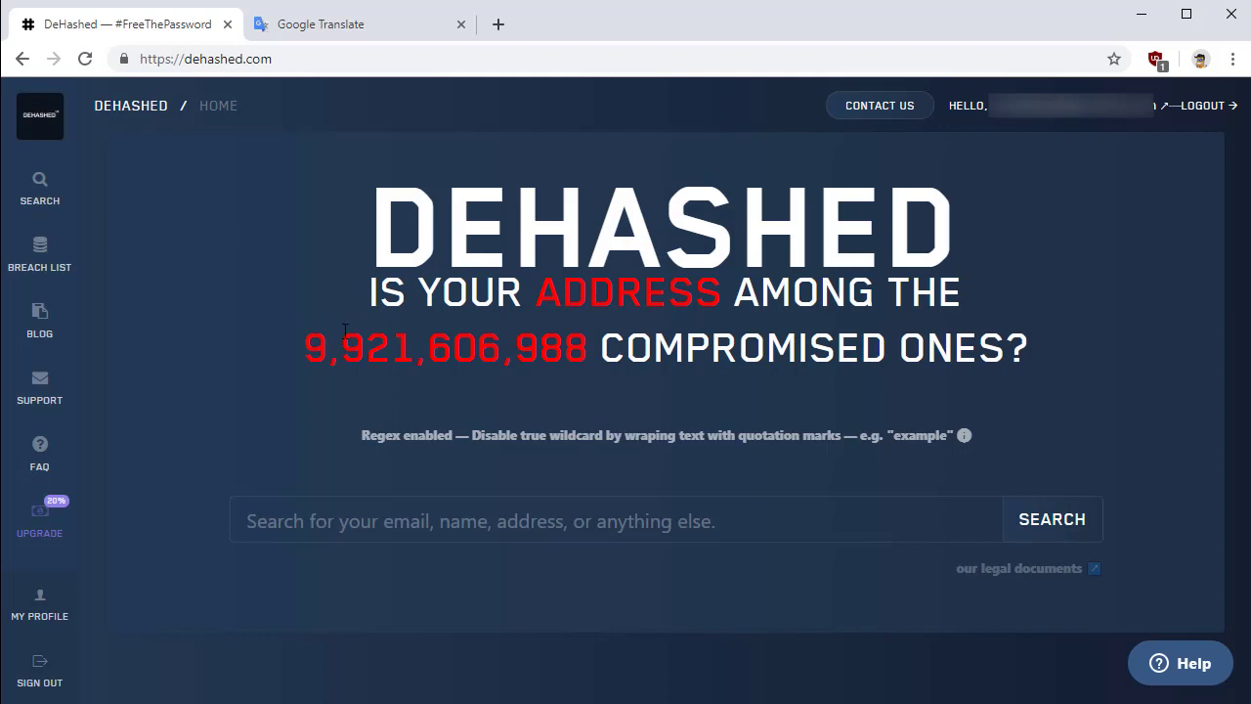
Search DeHashed for the email and browse its 5312992 results from BreachCompilation, Exploit.in and AntiPublic
click(559, 523)
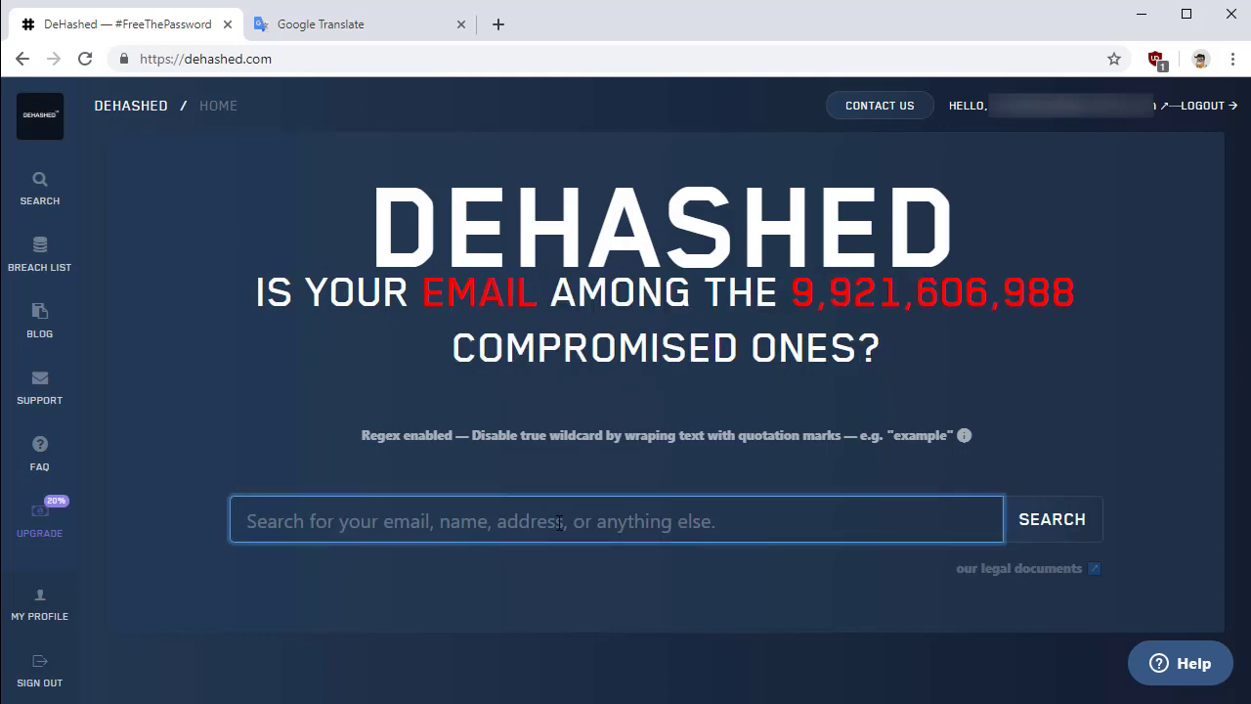
text(john@example.c)
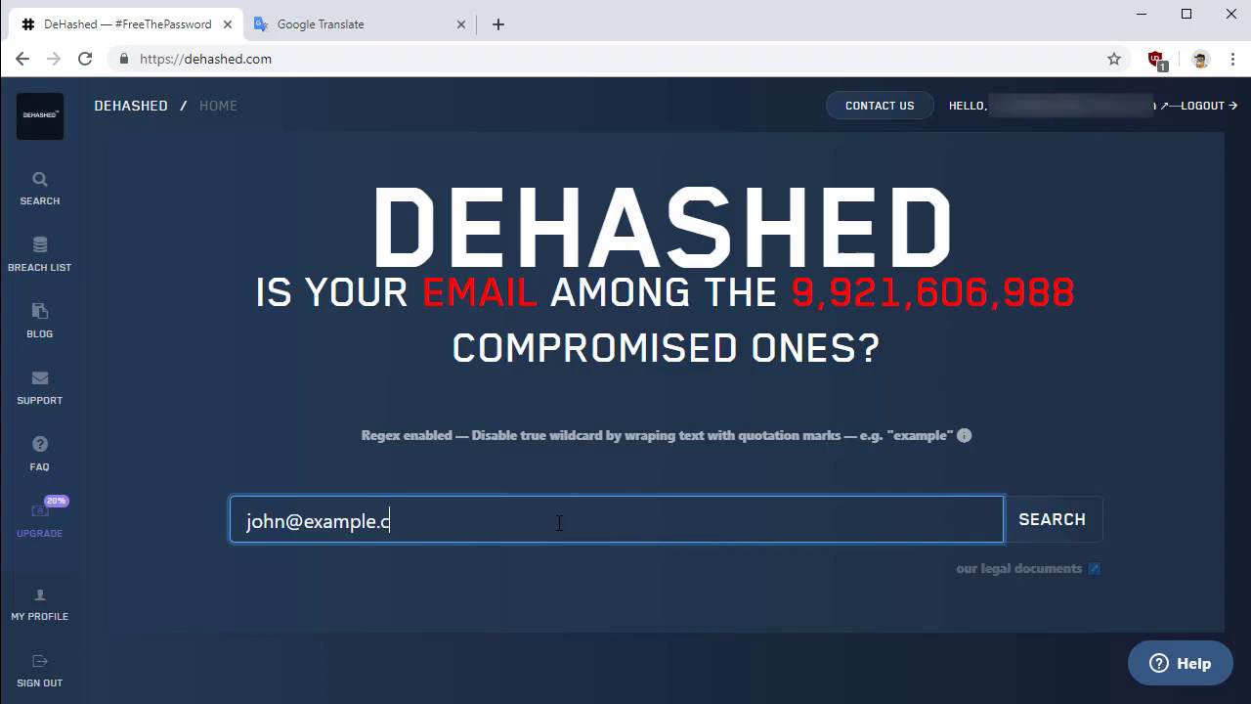
text(om)
key(Return)
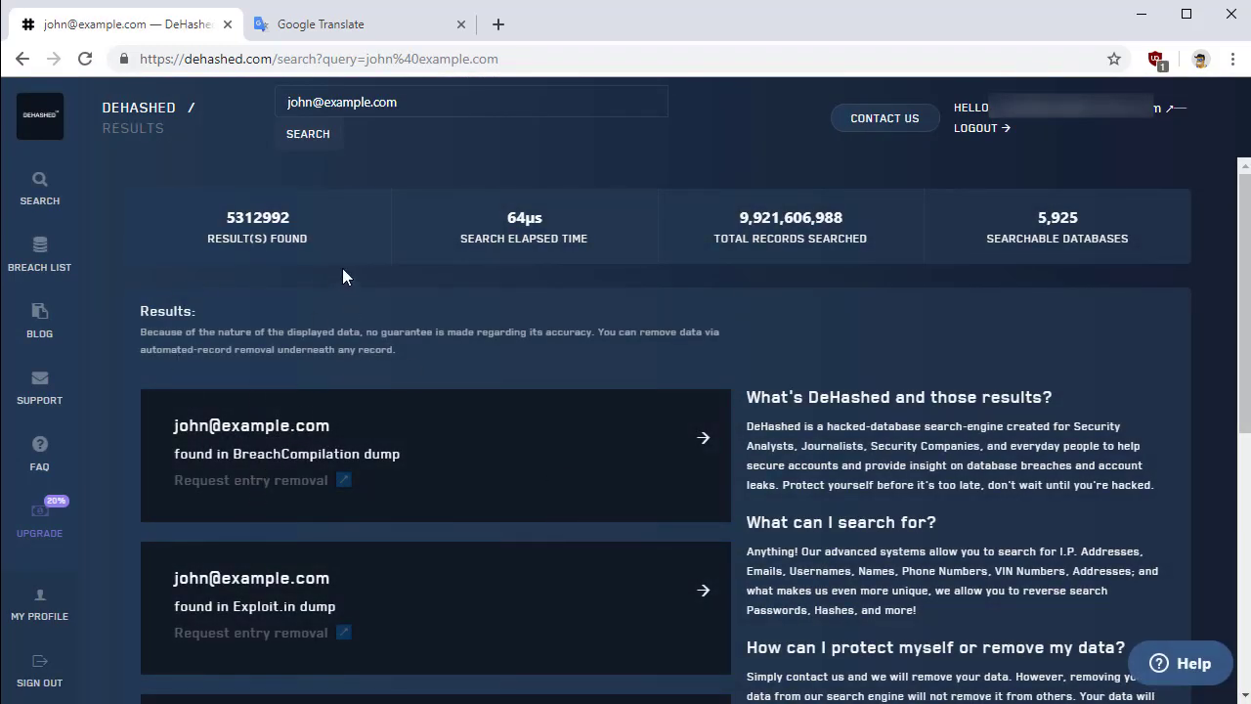
scroll(300, 554, down, 1)
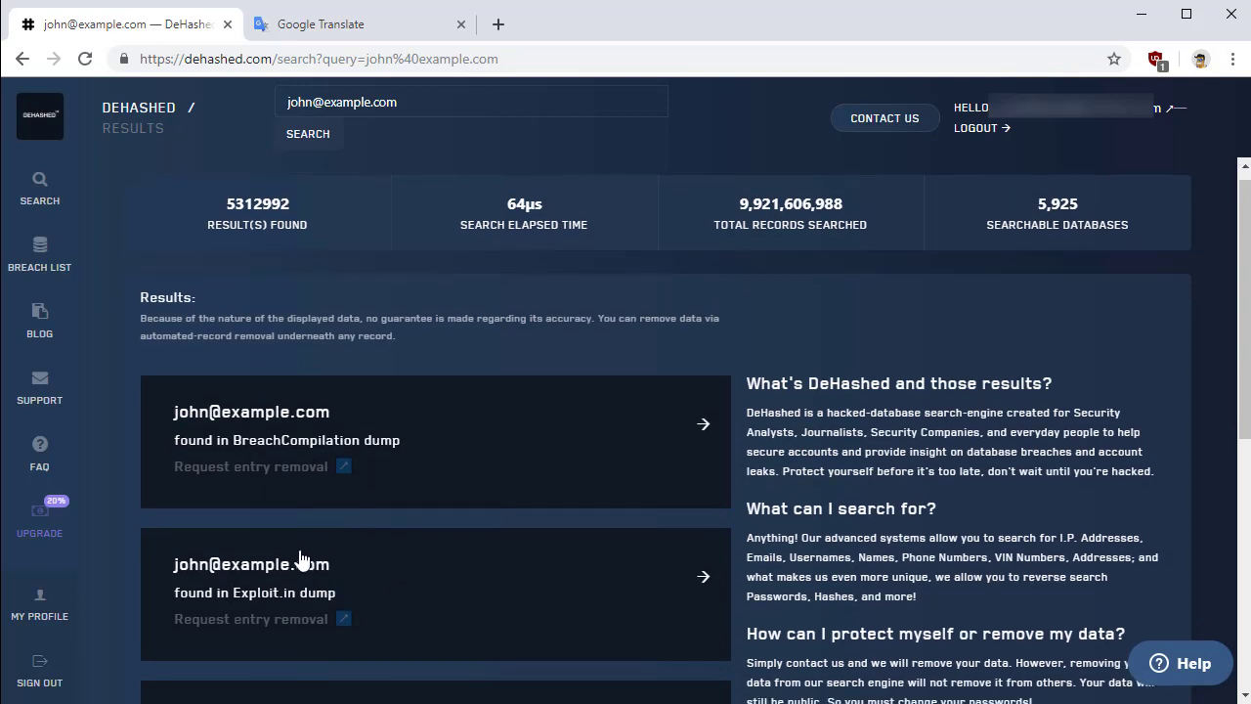
scroll(300, 554, down, 3)
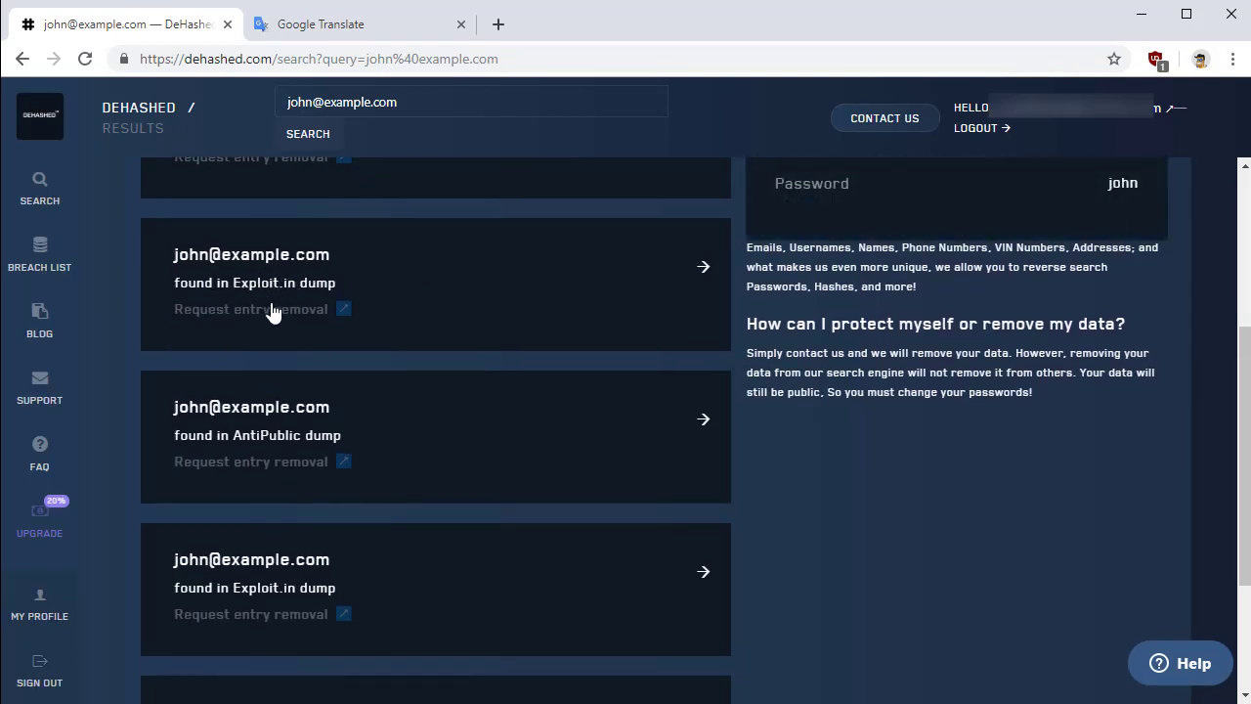
scroll(594, 303, up, 1)
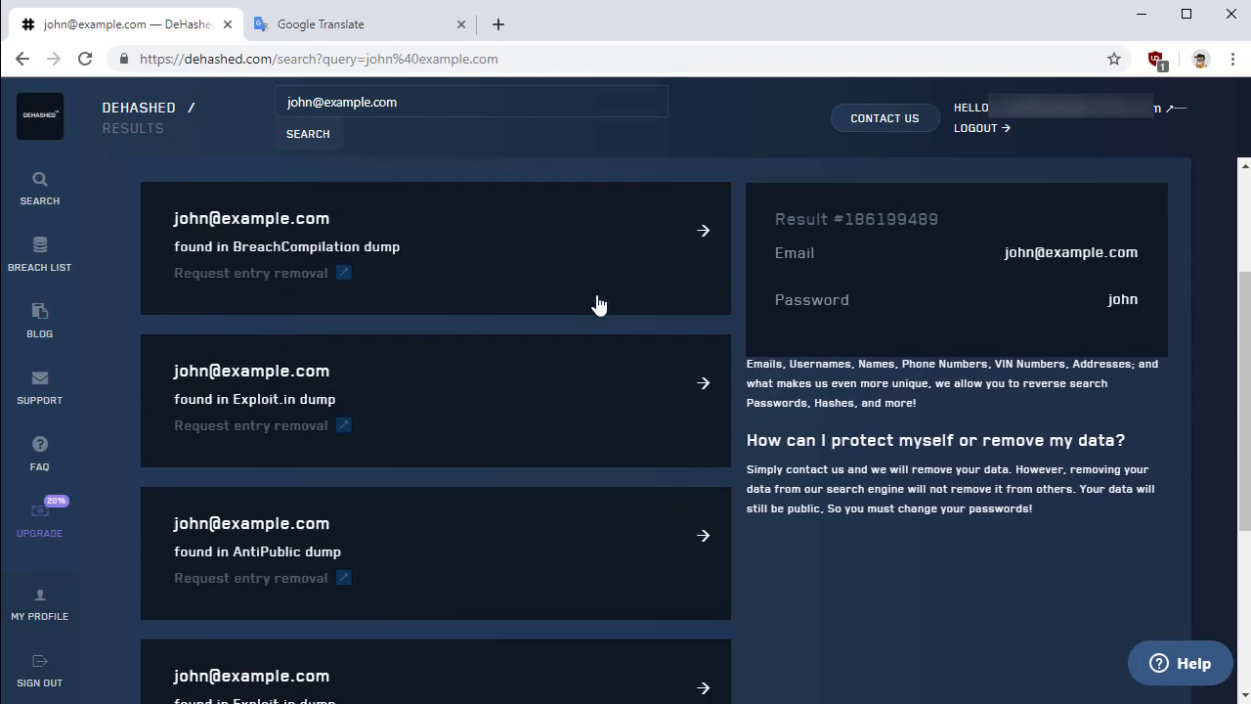
scroll(598, 304, up, 1)
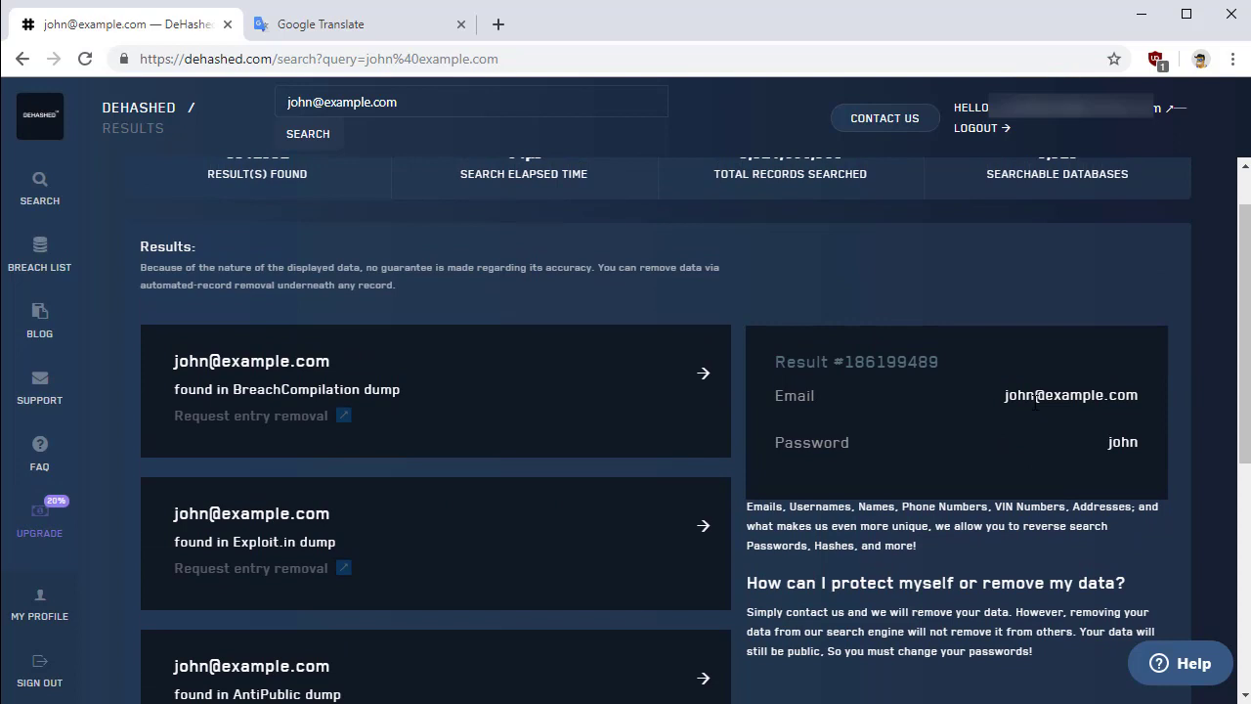
scroll(472, 539, down, 3)
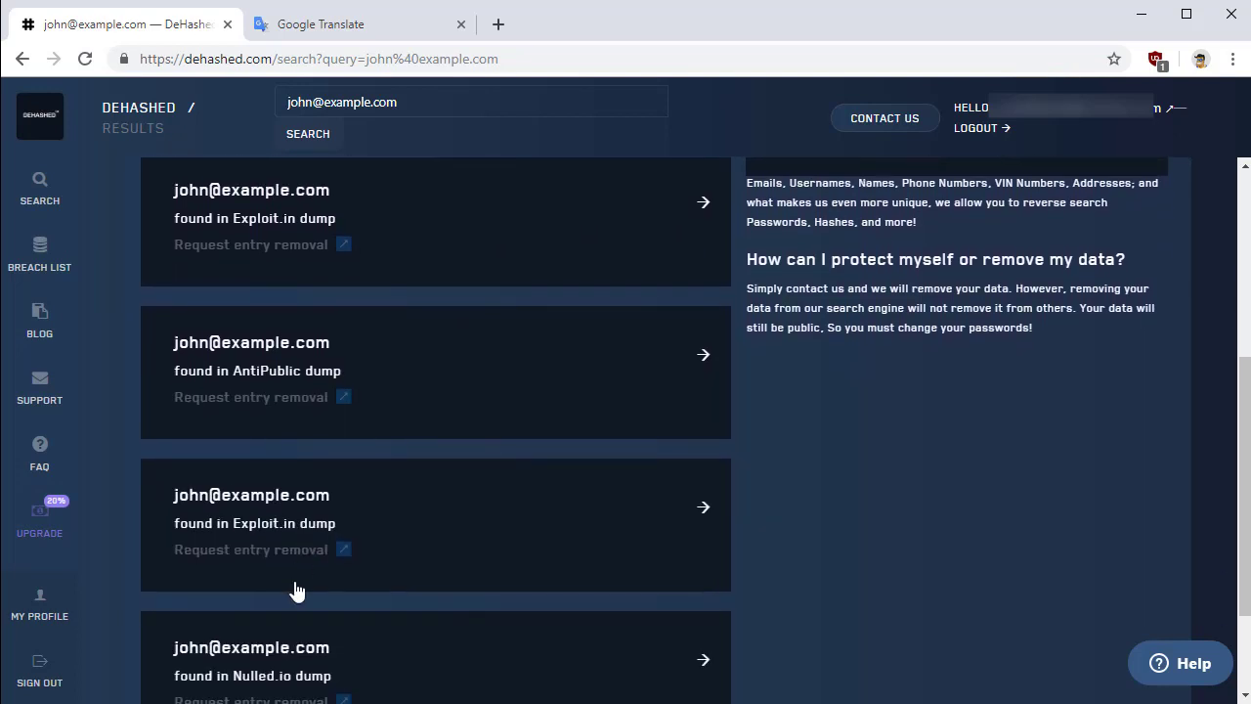
scroll(299, 586, down, 2)
Page to results page 3, expand a record exposing the leaked password, and begin a password query
click(700, 625)
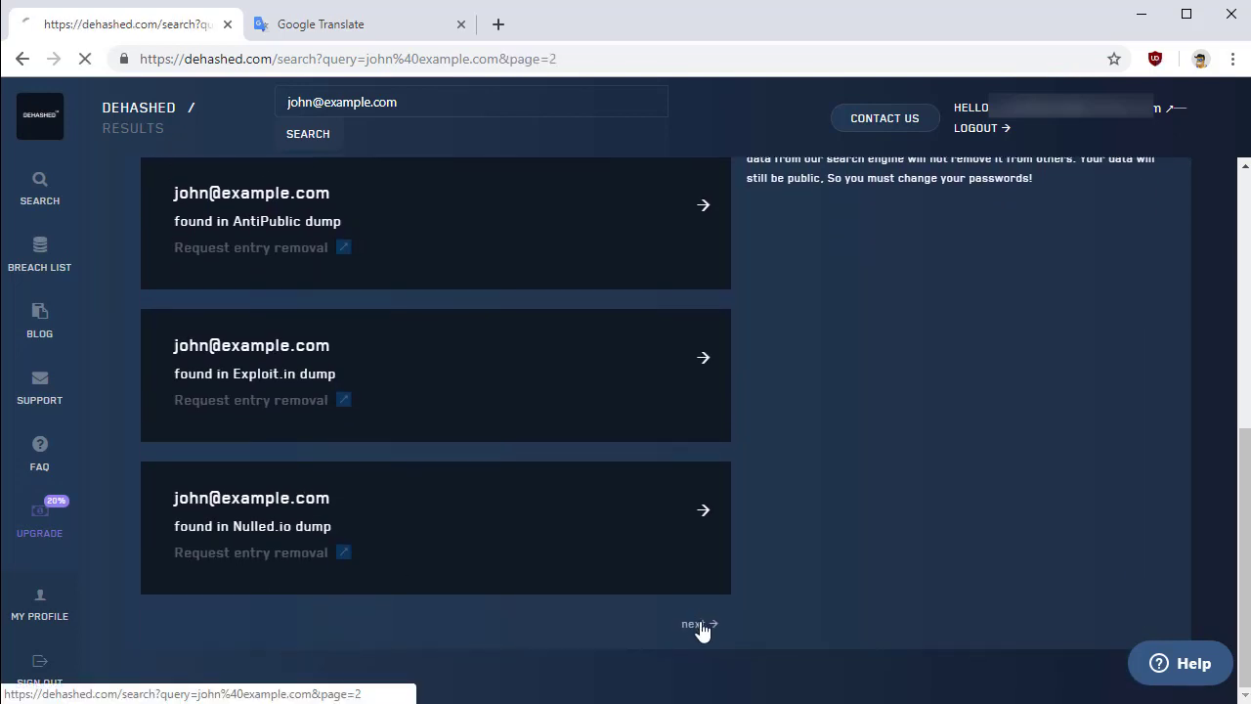
scroll(700, 634, down, 5)
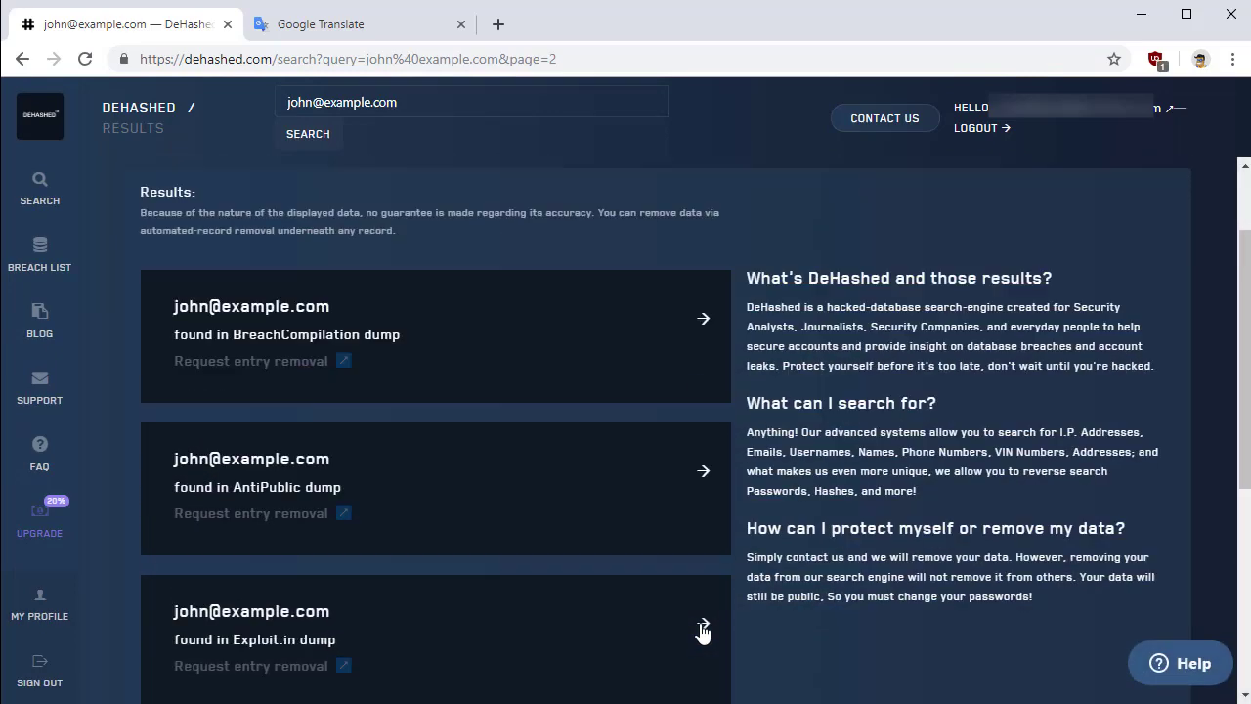
click(700, 625)
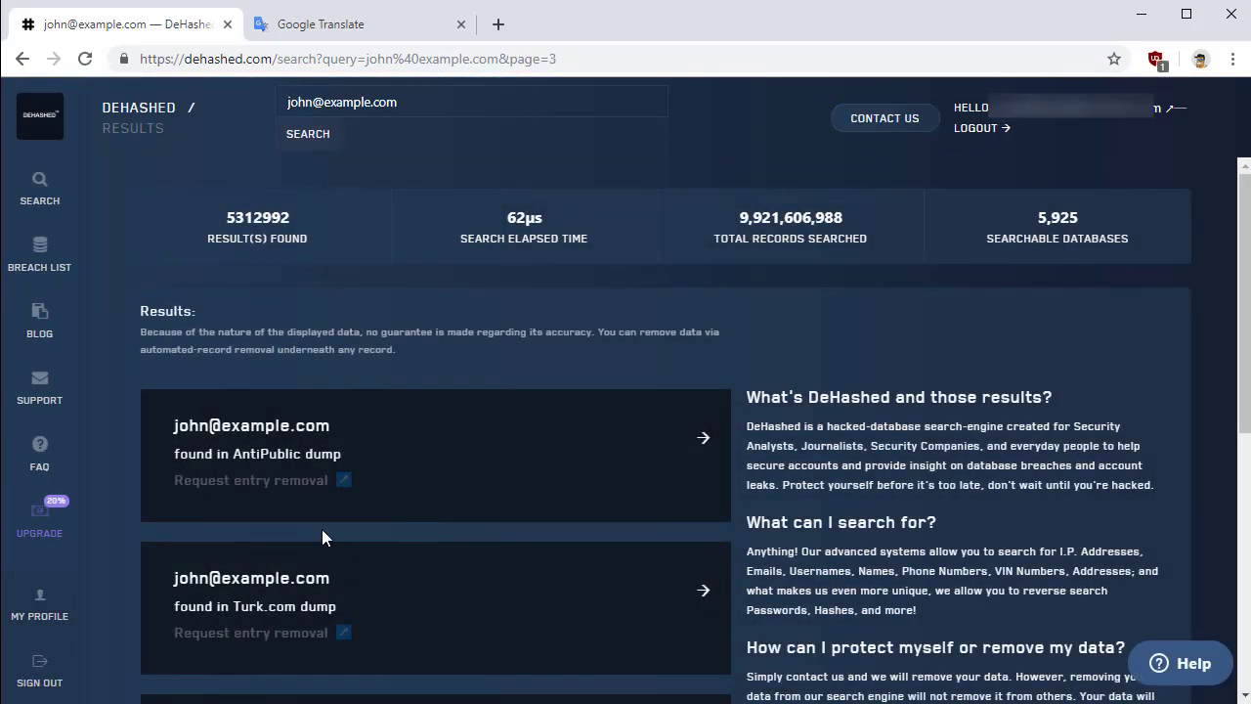
click(262, 587)
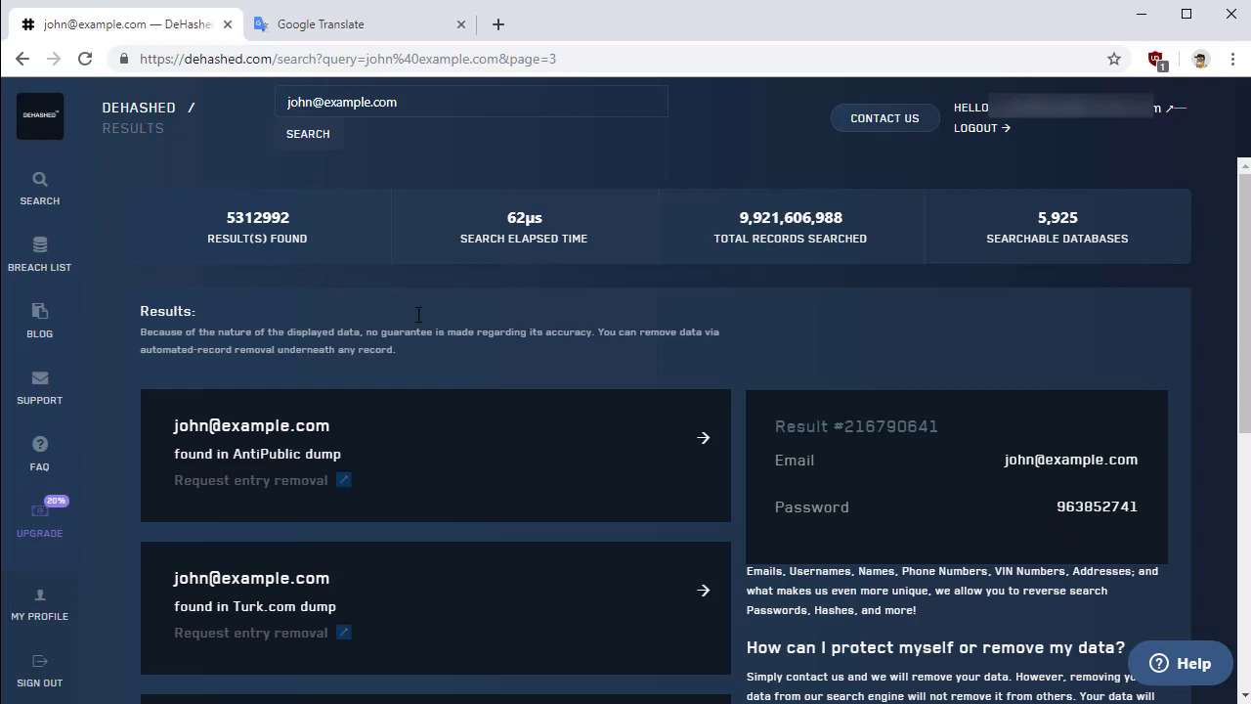
drag(412, 115, 261, 116)
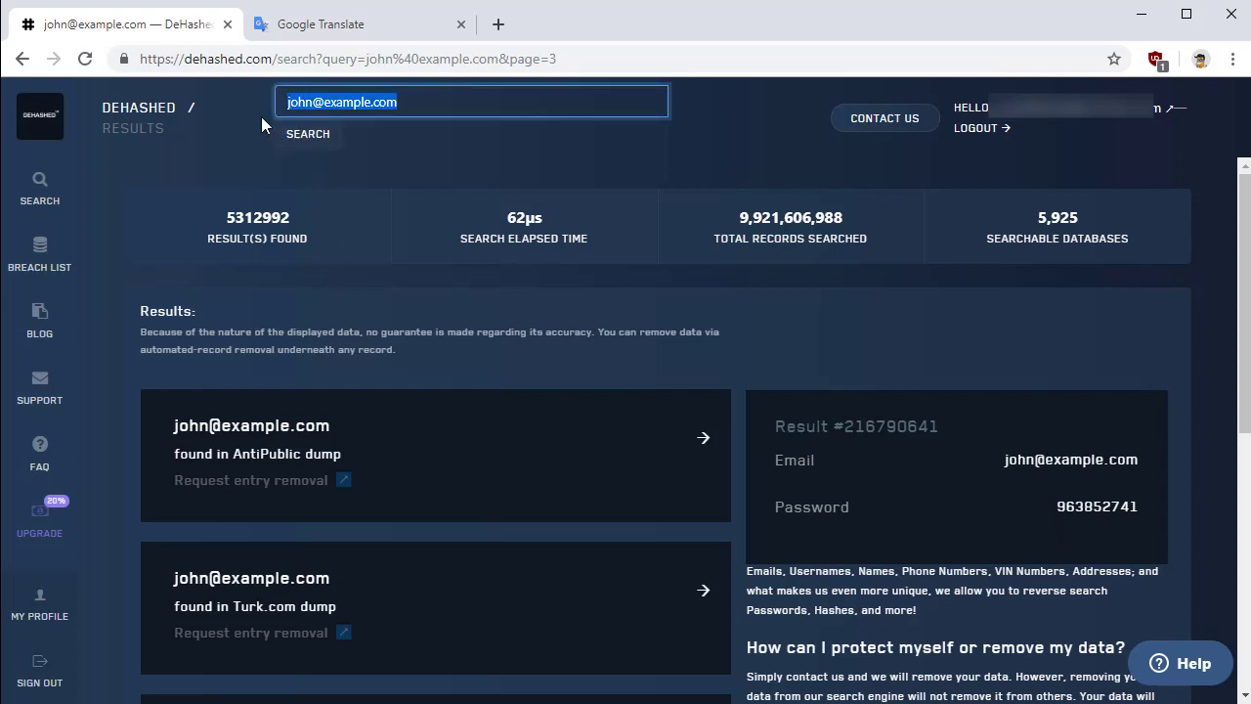
text(passwordpassword)
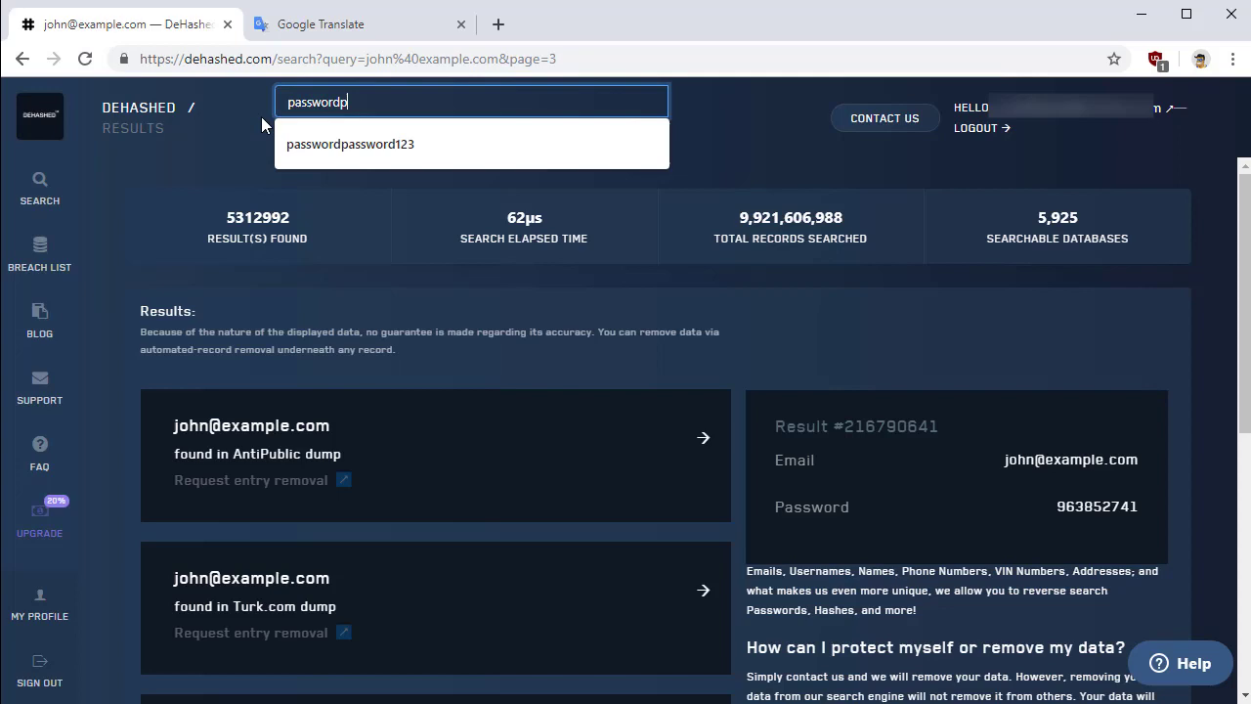
Run the suggested sample-password search and expand the first two of its 61 matching records
key(Down)
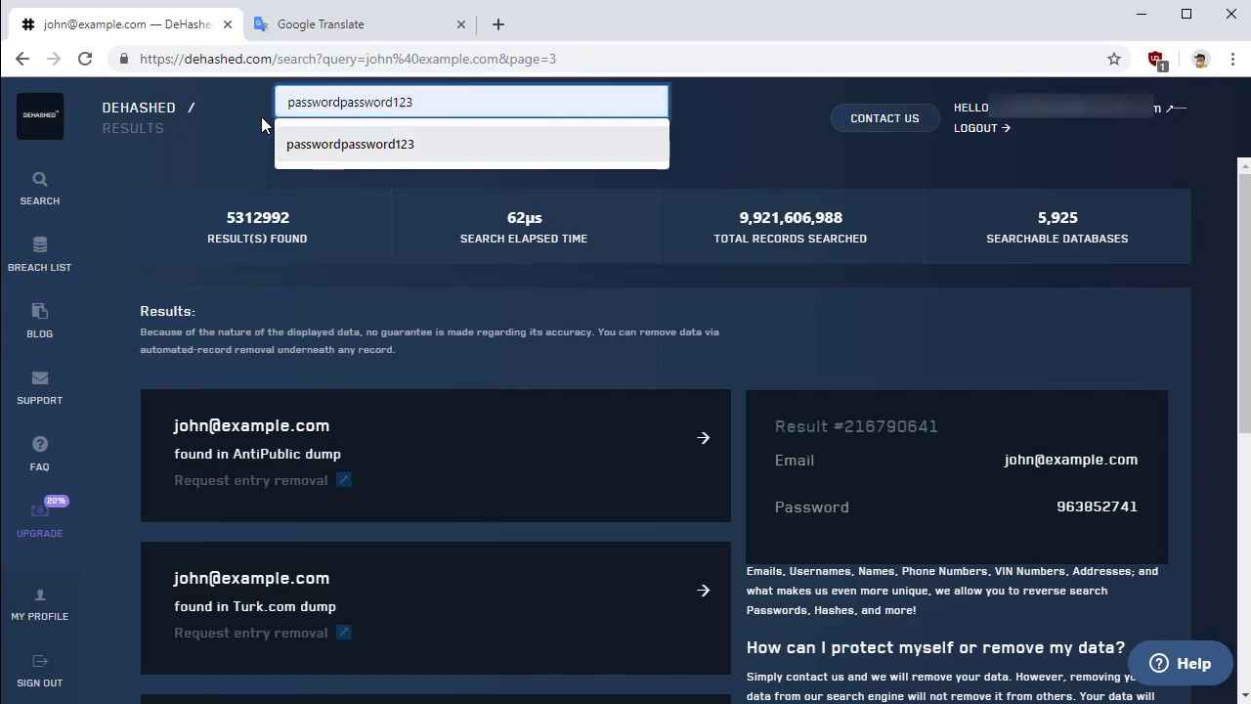
key(Return)
key(Return)
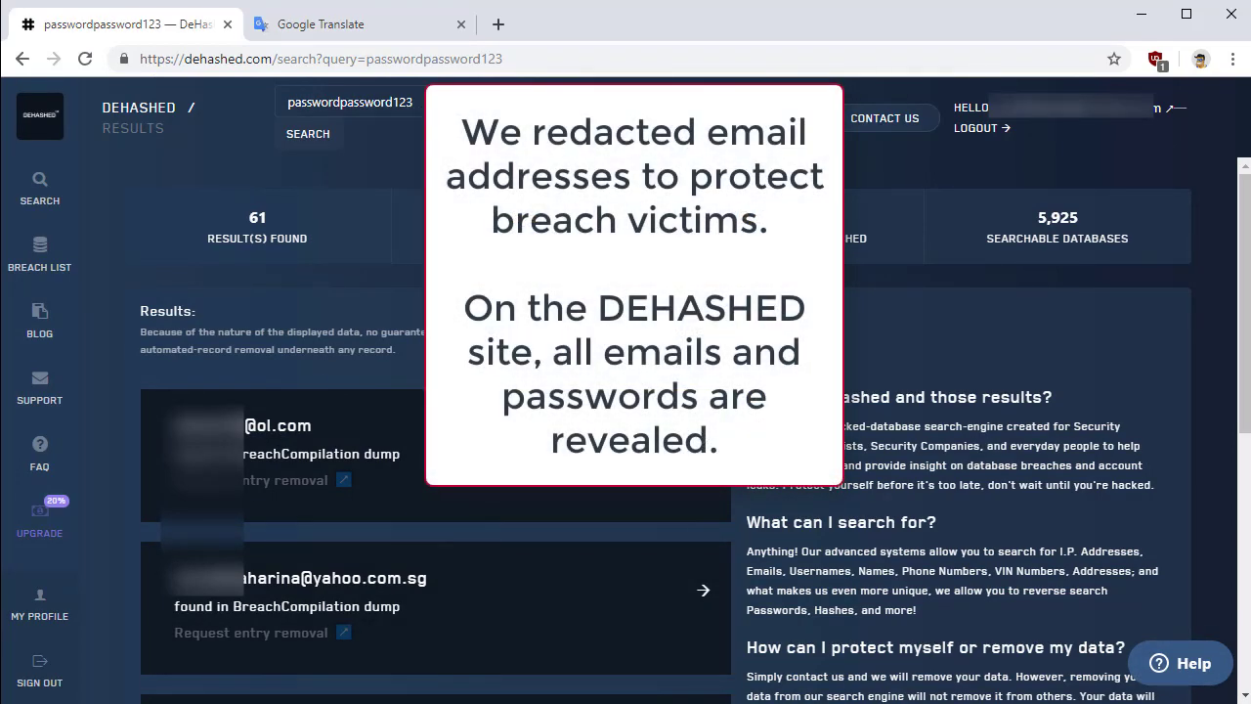
click(404, 468)
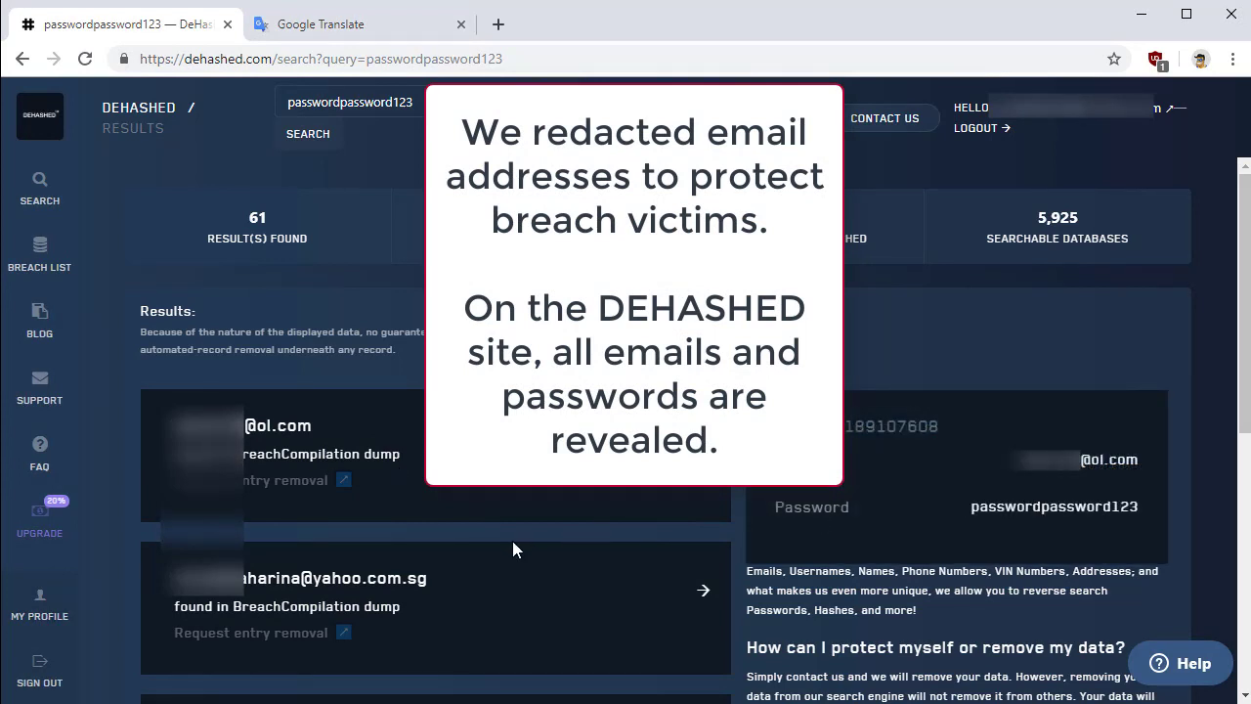
click(482, 584)
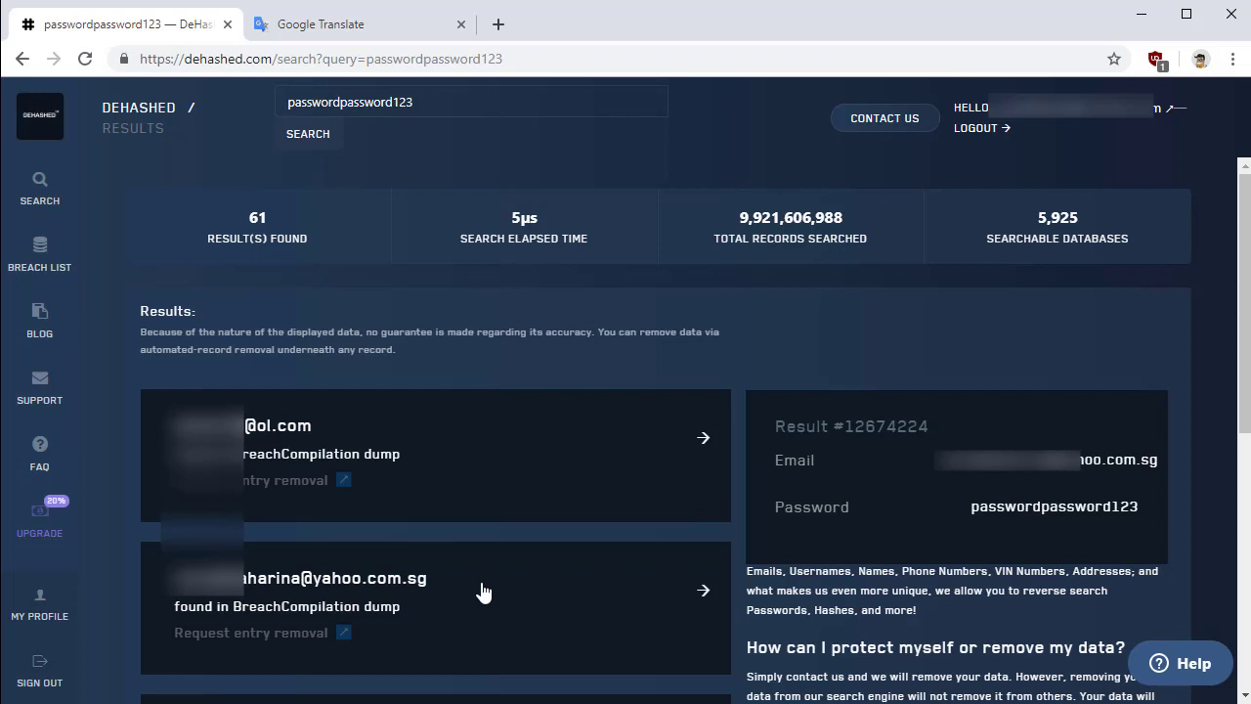
Search DeHashed for the whitehouse.gov email and expand the first of its 4750 records
double_click(421, 101)
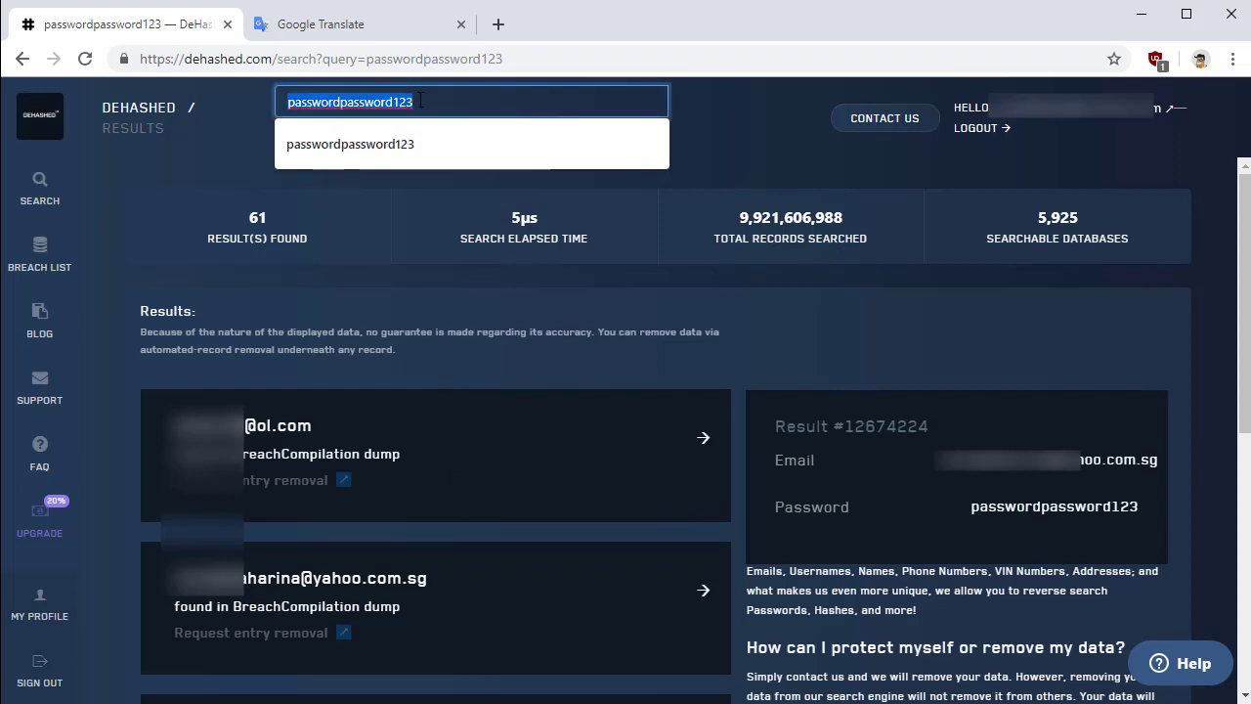
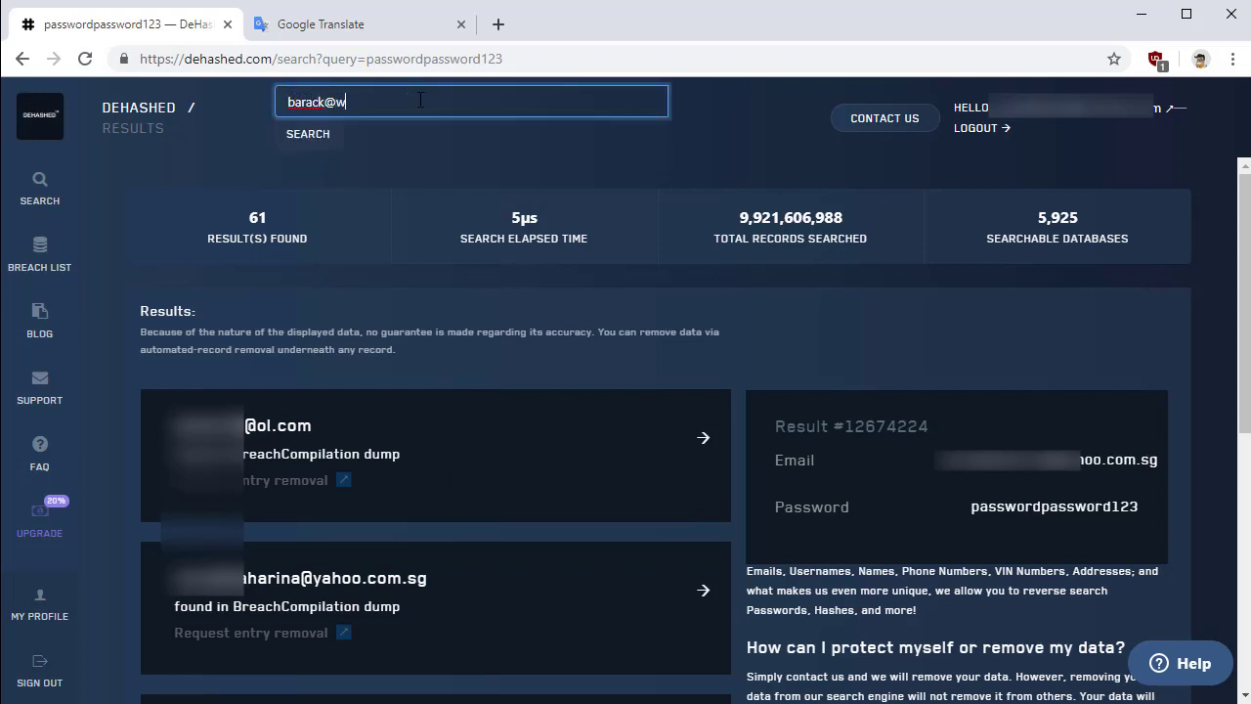
key(Return)
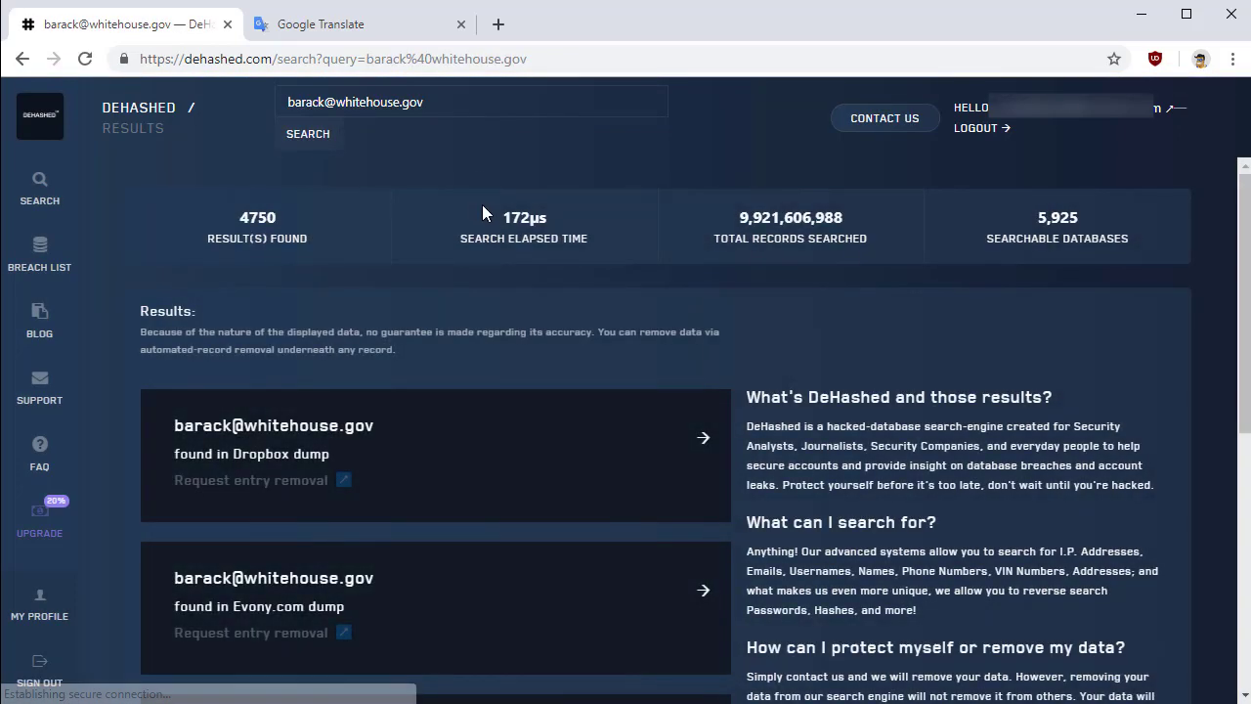
click(427, 439)
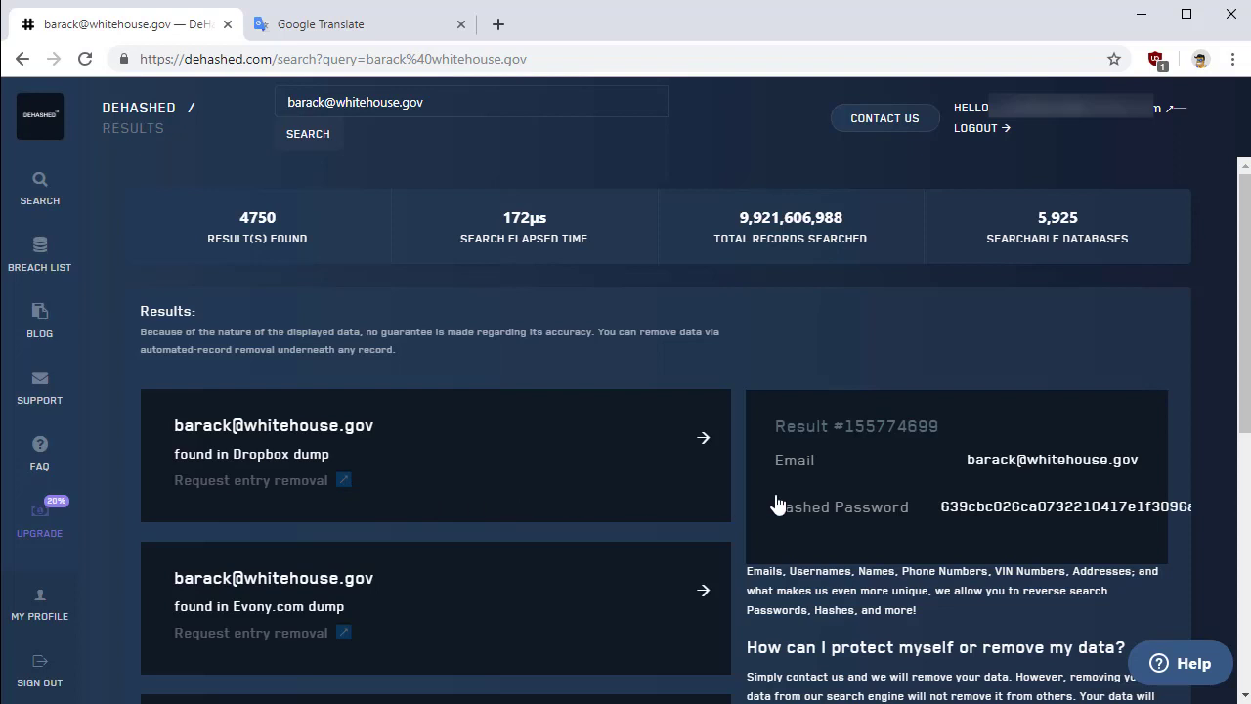
Copy the record's hashed password and search DeHashed for that hash
double_click(995, 506)
right_click(995, 508)
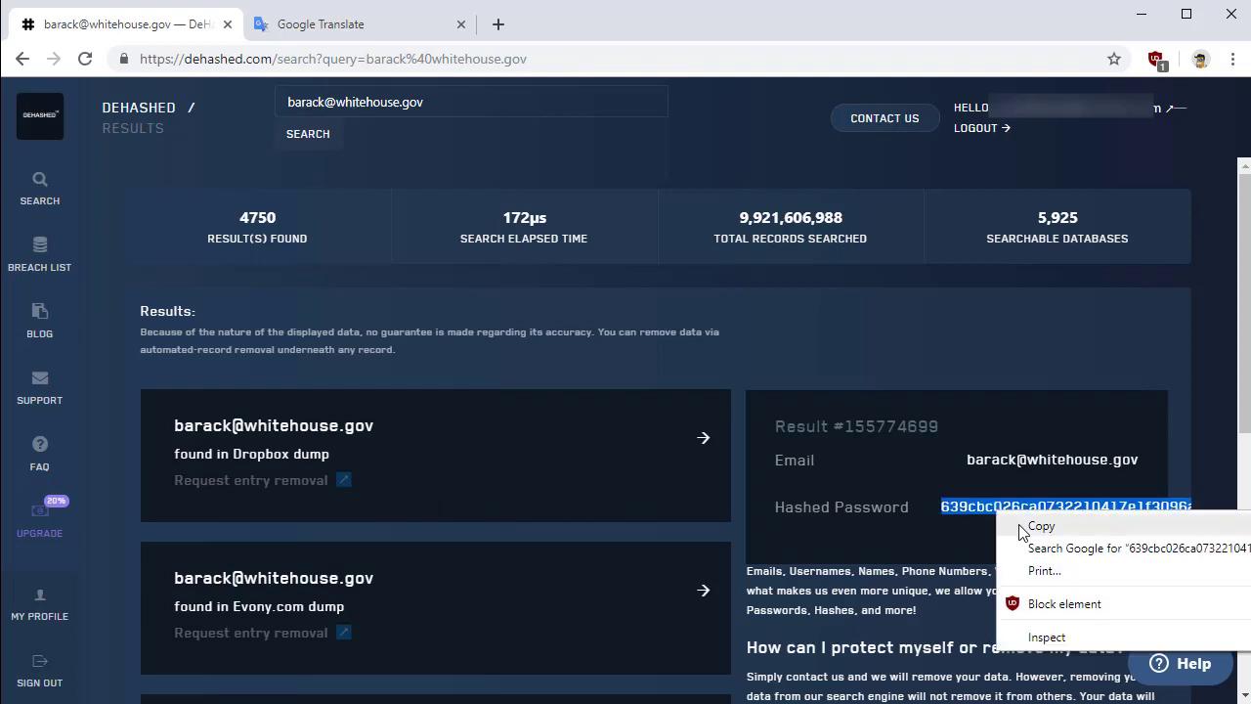
click(1023, 525)
triple_click(457, 101)
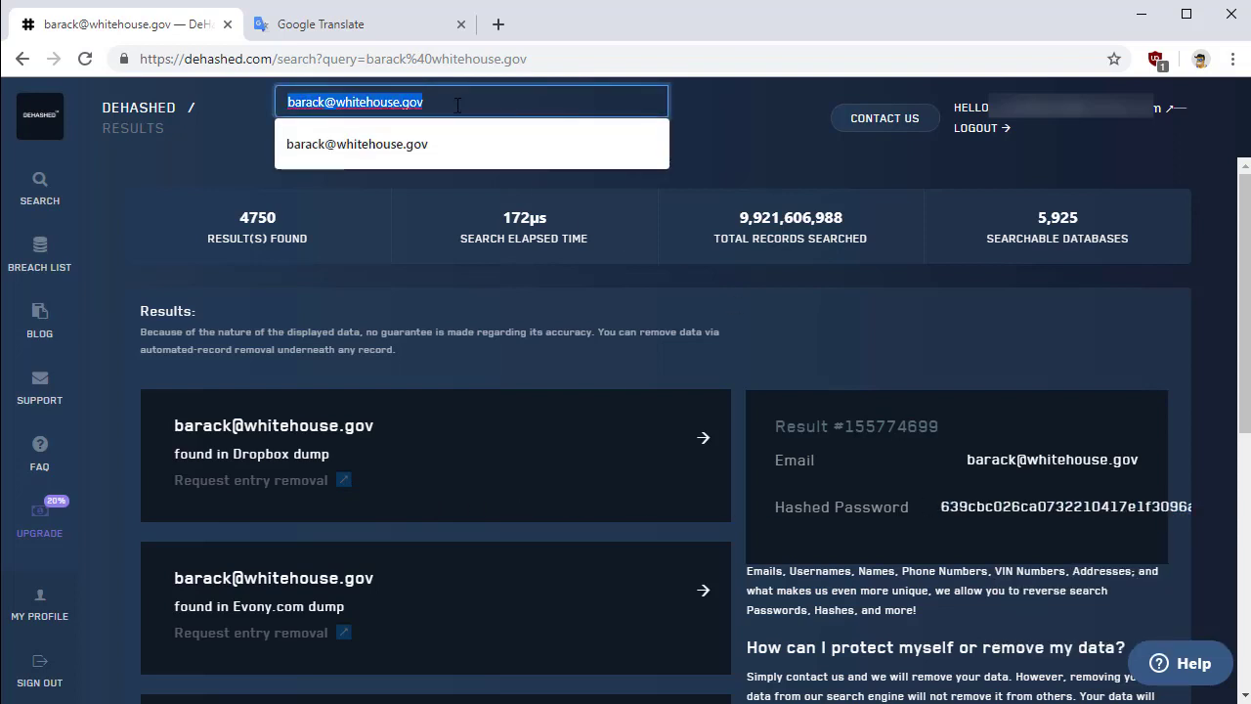
key(ctrl+v)
key(Return)
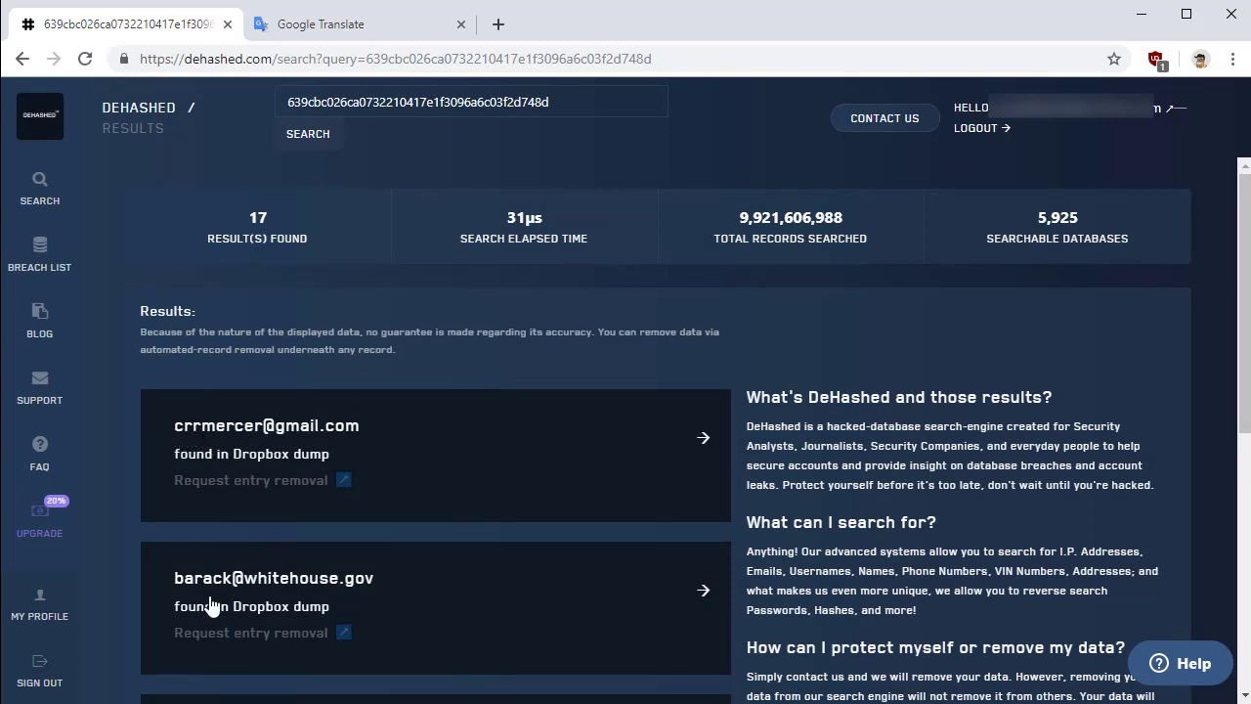
Review the other email accounts sharing the hash, all from the Dropbox dump
scroll(256, 582, down, 1)
scroll(244, 572, down, 3)
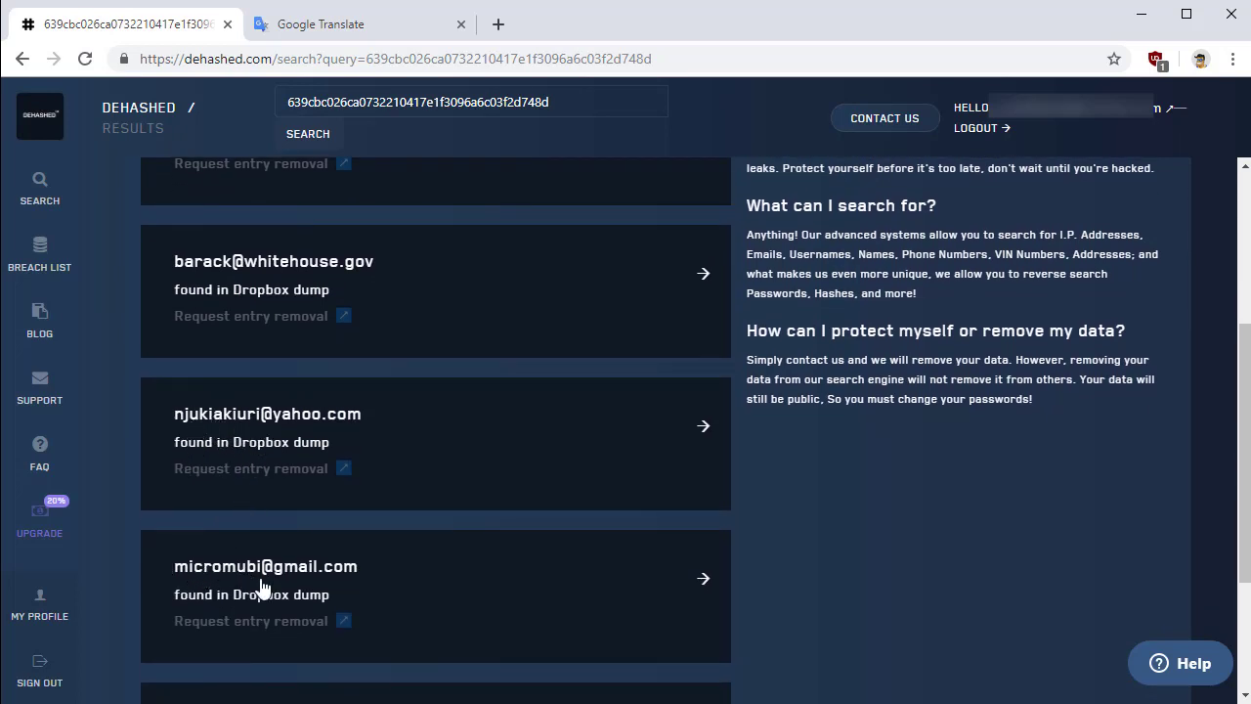
scroll(288, 587, up, 2)
click(307, 97)
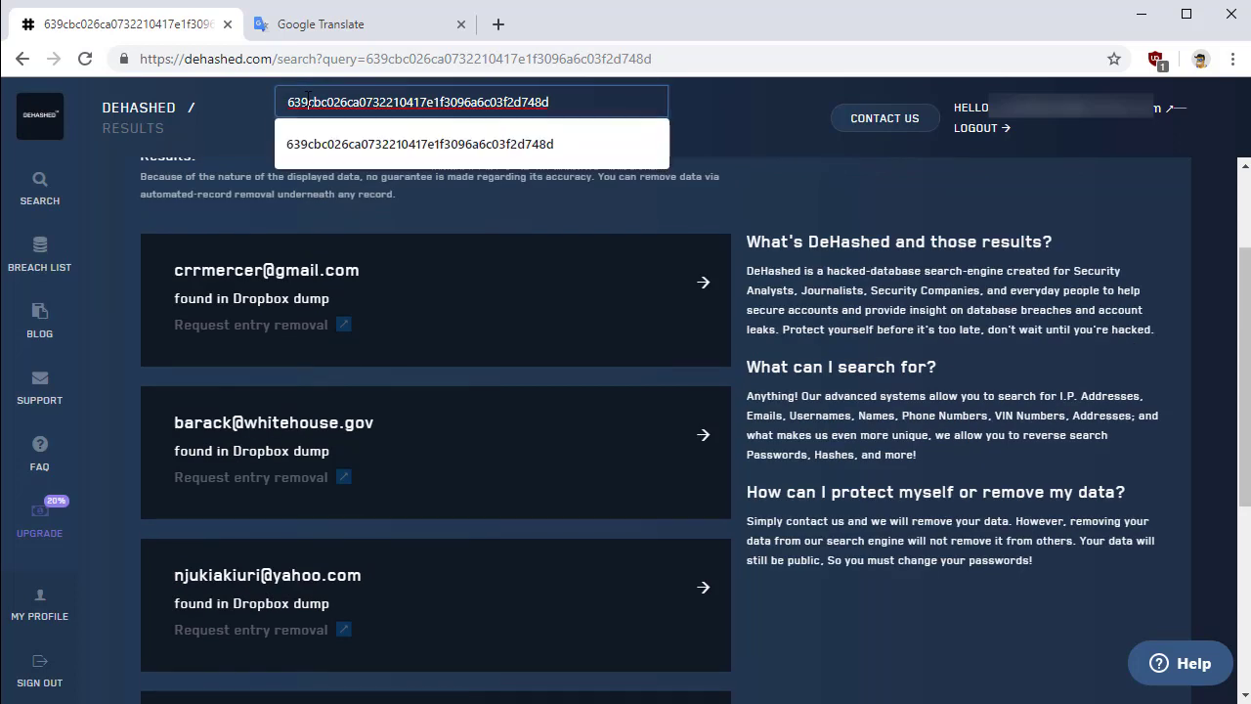
double_click(473, 100)
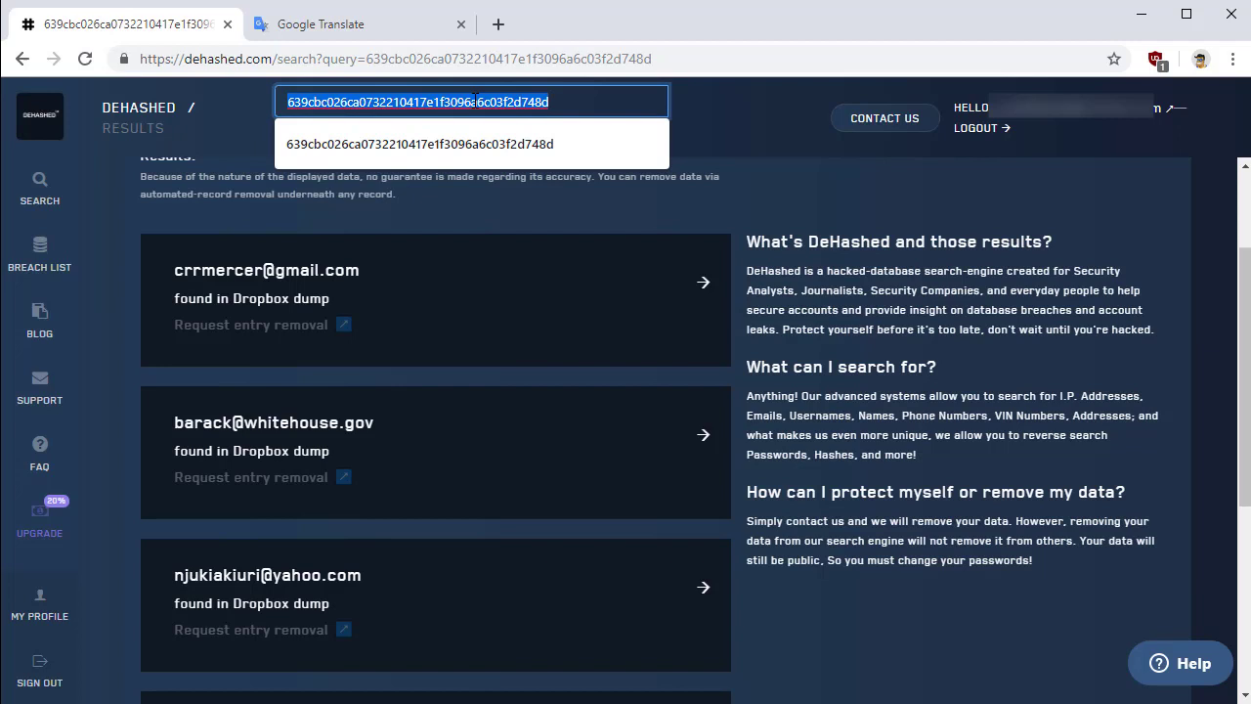
key(End)
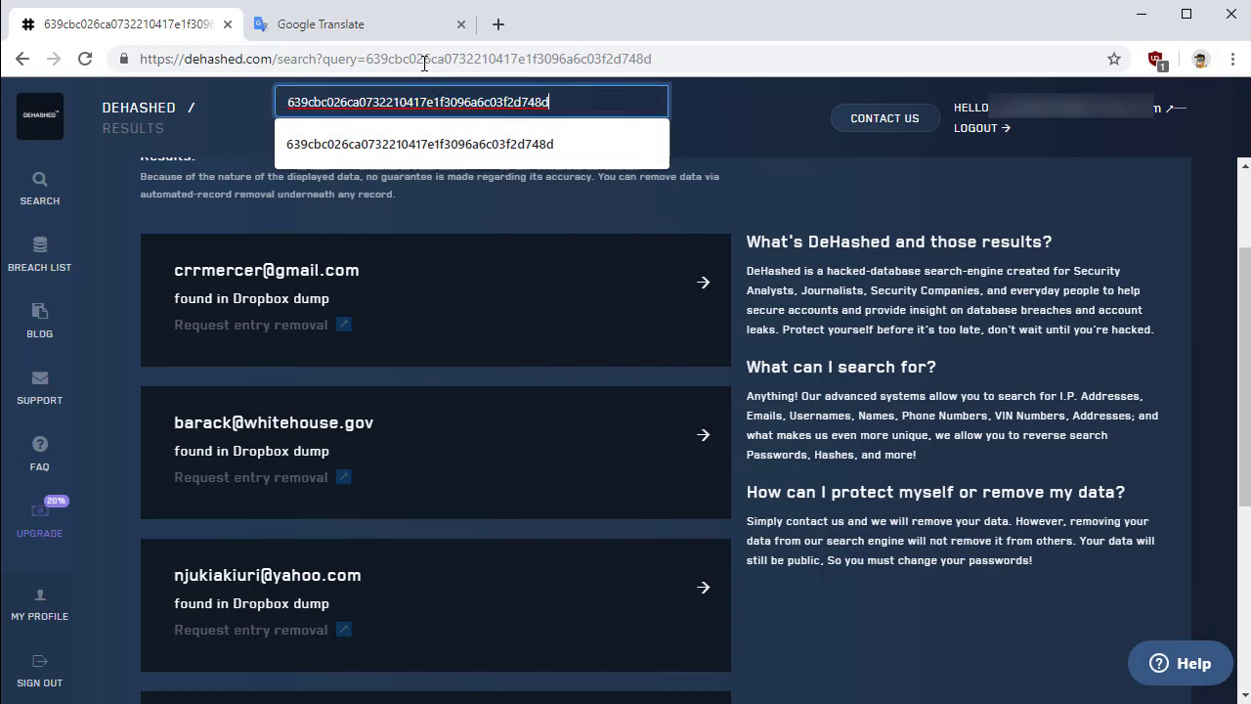
Translate the sample password into Russian in Google Translate, copy the translation, and return to DeHashed
click(362, 30)
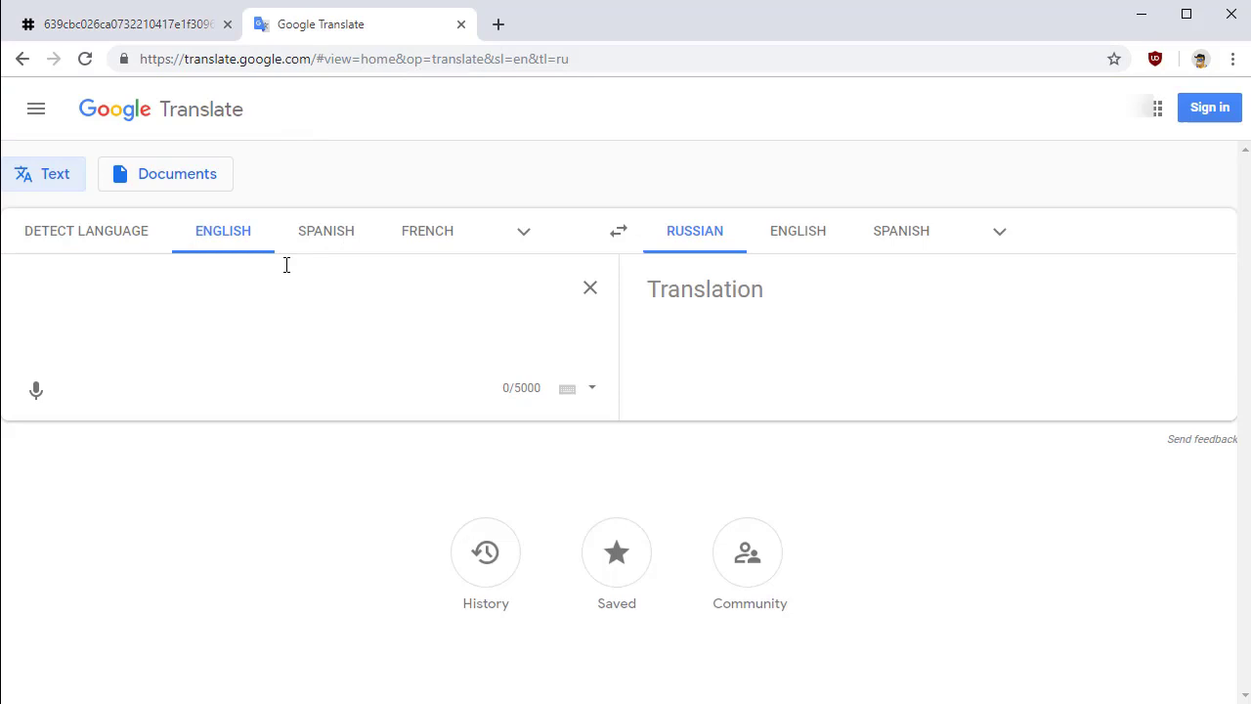
click(294, 304)
text(password)
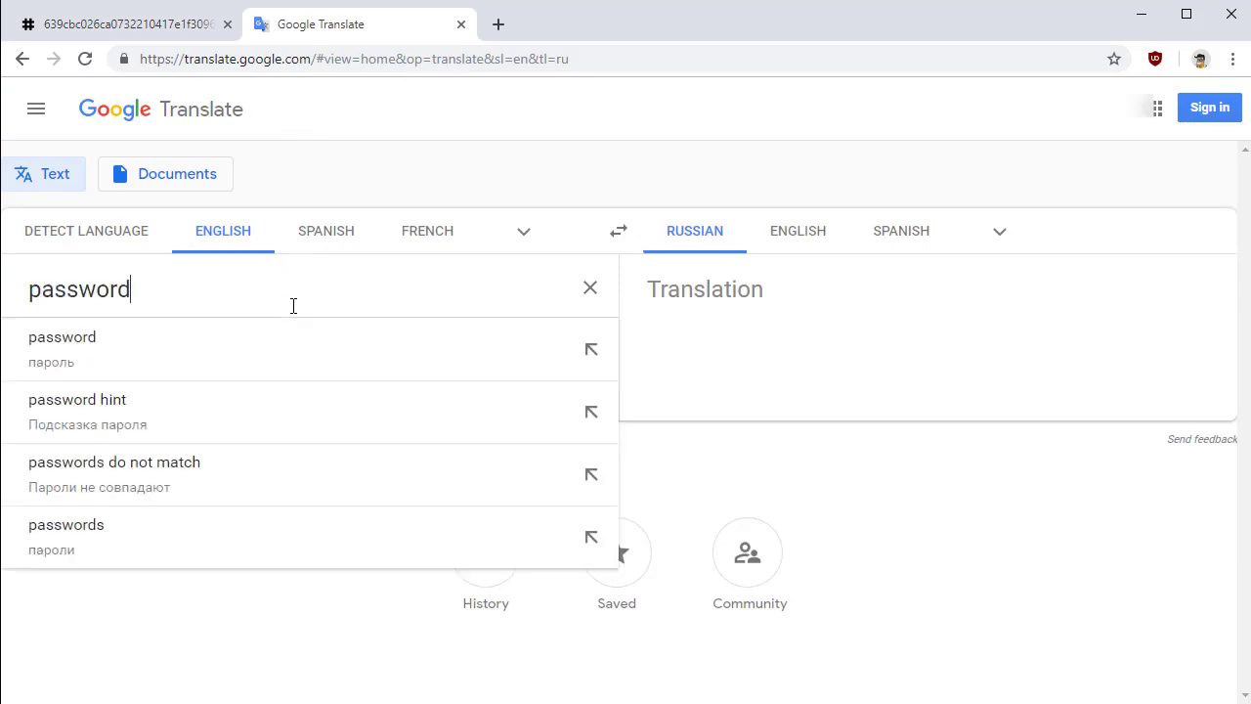
text(password)
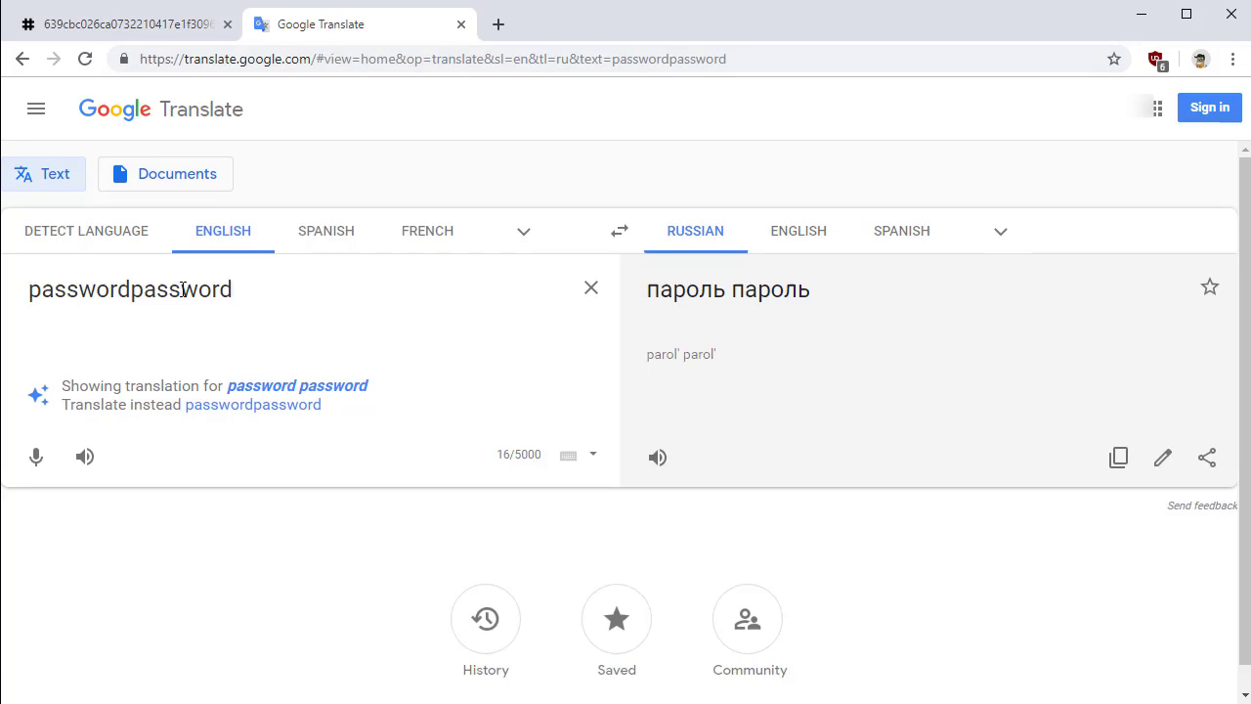
drag(632, 291, 643, 293)
click(829, 293)
click(1017, 404)
click(1118, 459)
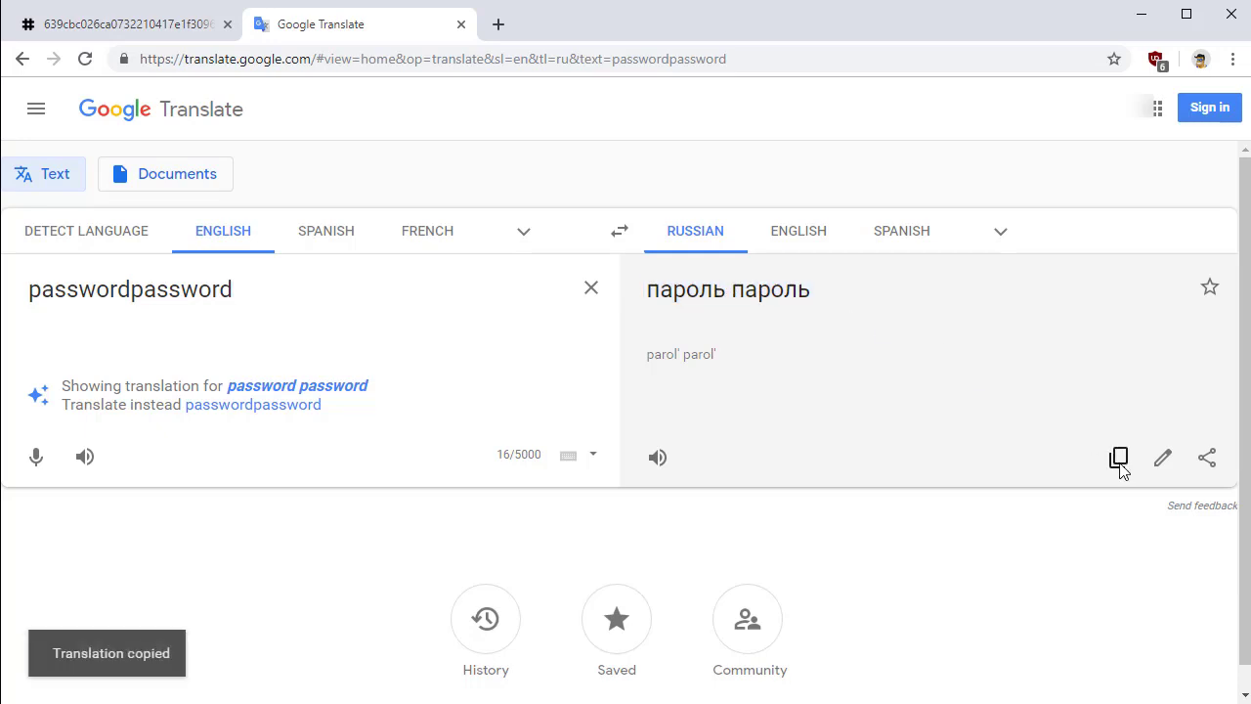
click(161, 22)
Search DeHashed for the pasted Russian password and scroll its 23273 results, including yandex.ru and mail.ru accounts
click(411, 102)
key(ctrl+a)
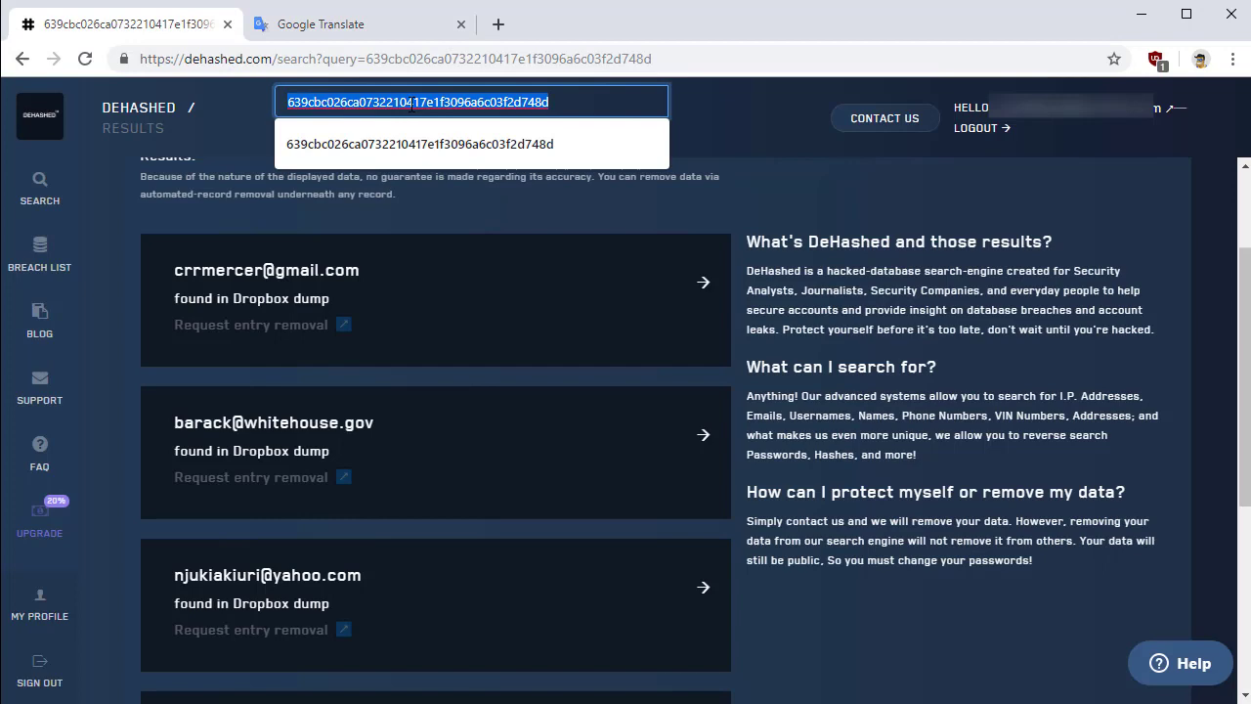
key(ctrl+v)
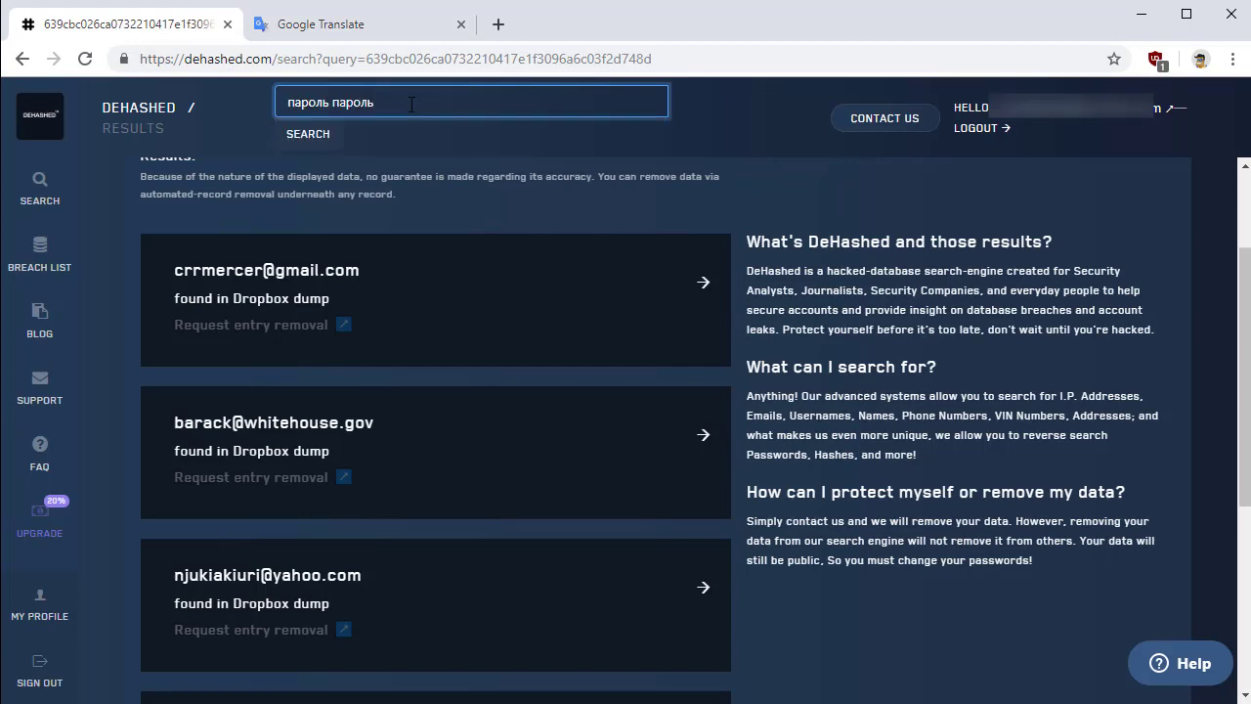
key(Return)
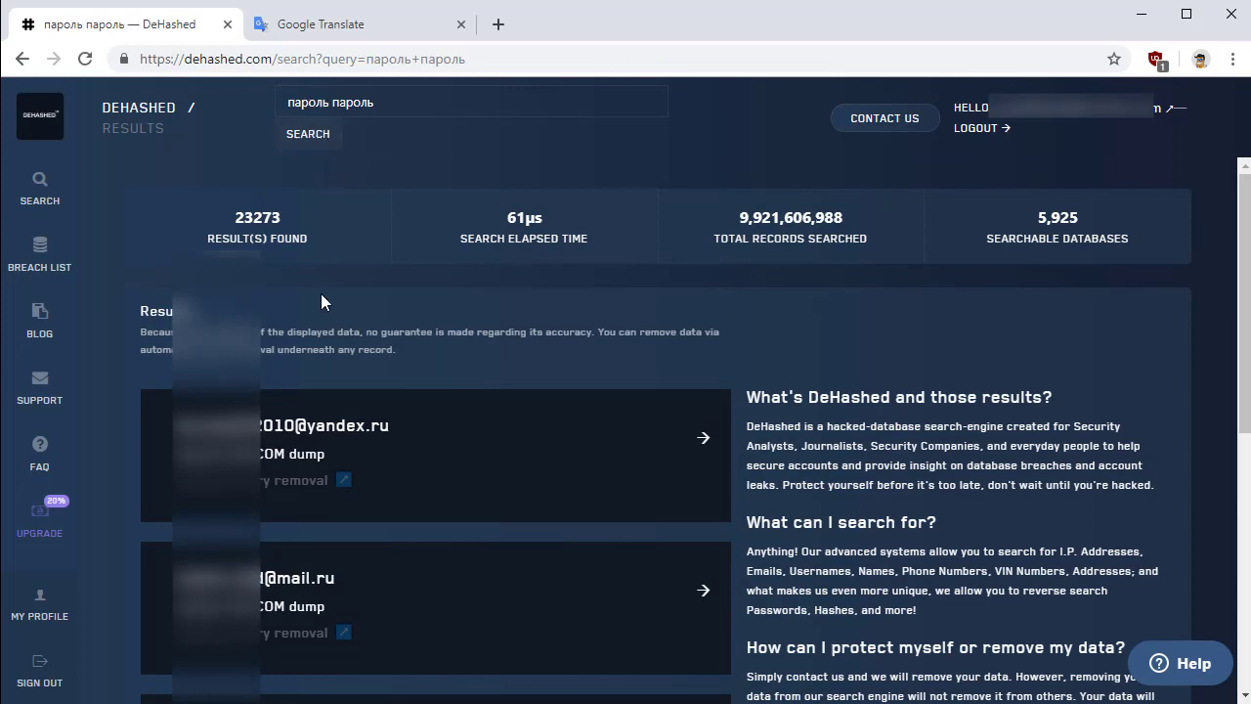
scroll(293, 438, down, 2)
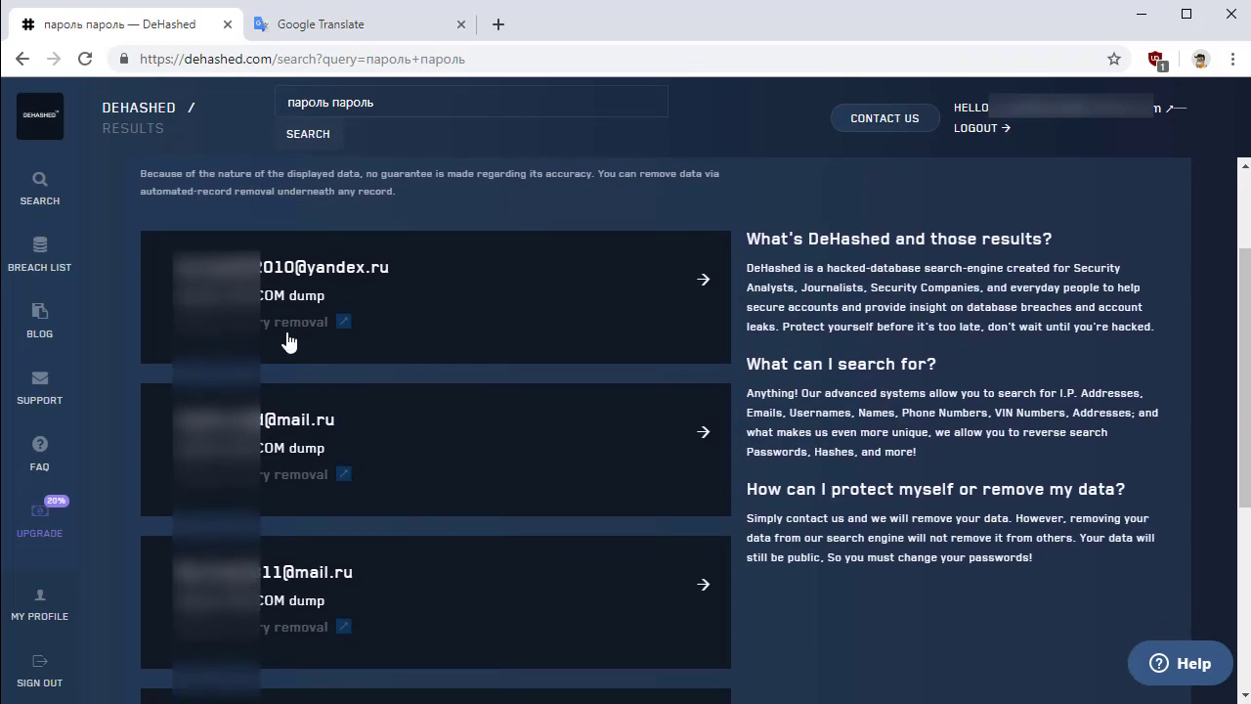